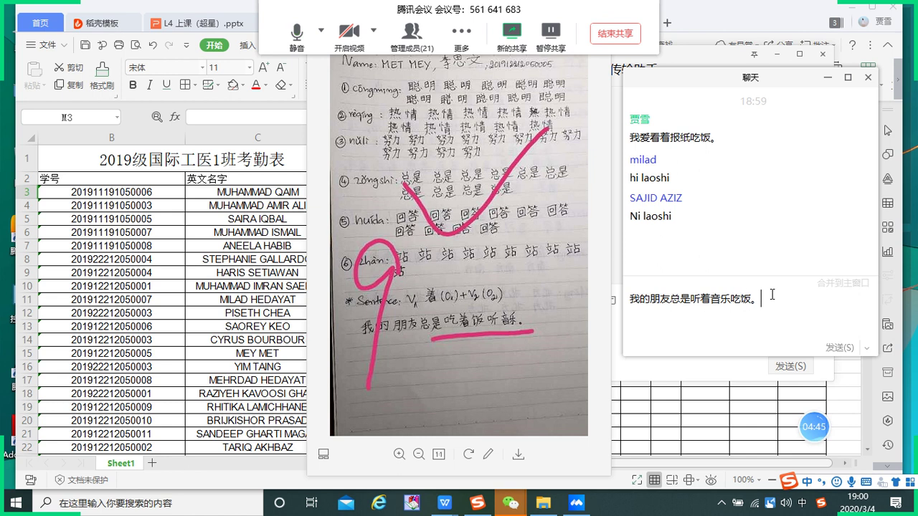
Send "我的朋友总是听着音乐吃饭。" to the meeting chat and bring up the next homework photo.
click(841, 348)
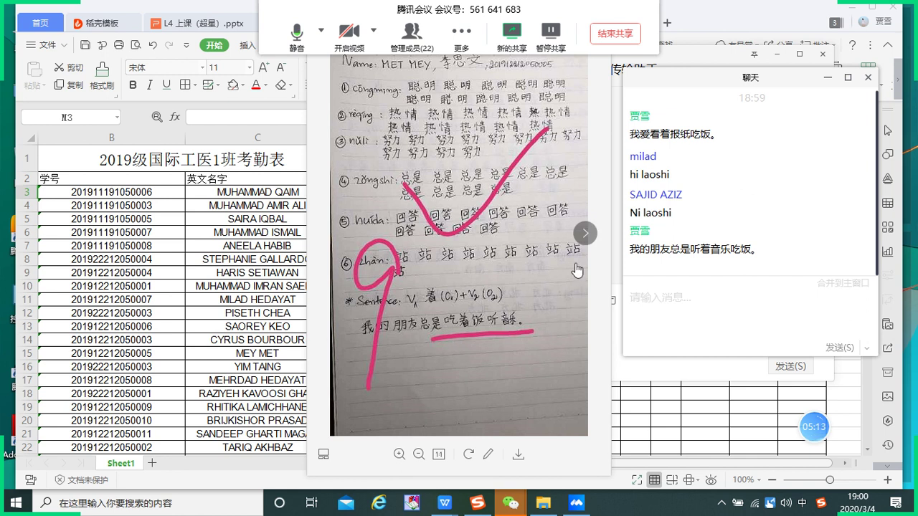
click(584, 234)
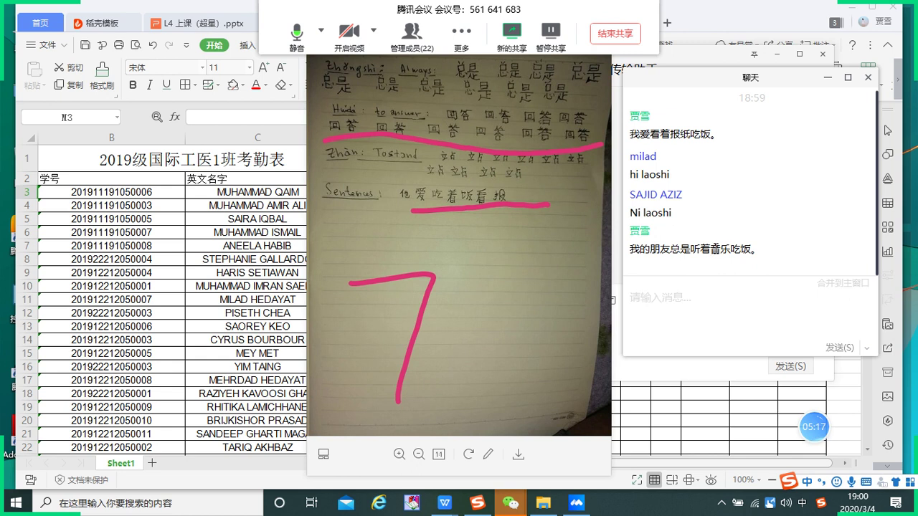
Highlight 吃饭 and 听着音乐 in the sent chat sentence, one after the other, and clear the selection.
drag(732, 249, 757, 250)
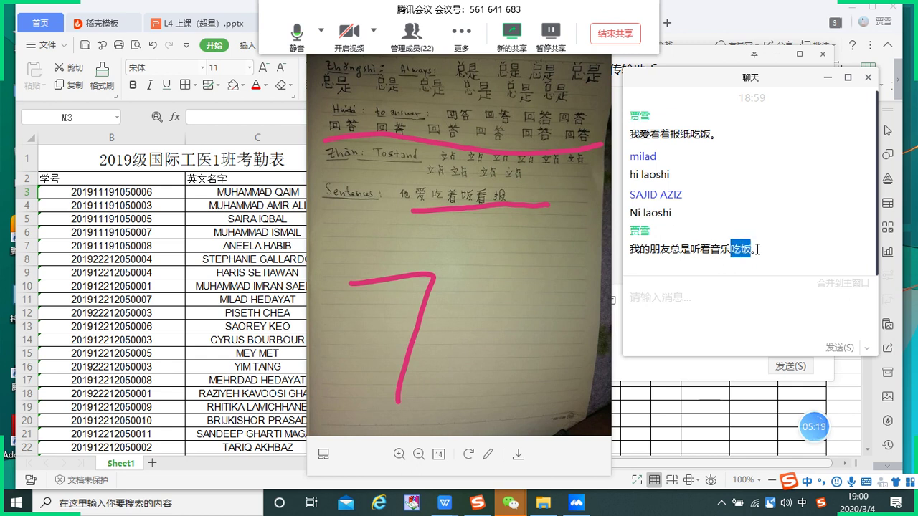
drag(691, 251, 730, 251)
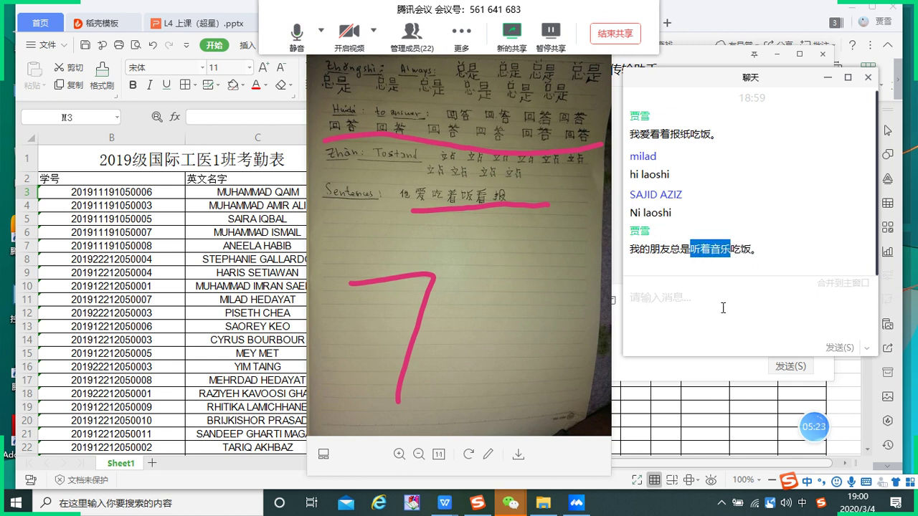
click(776, 248)
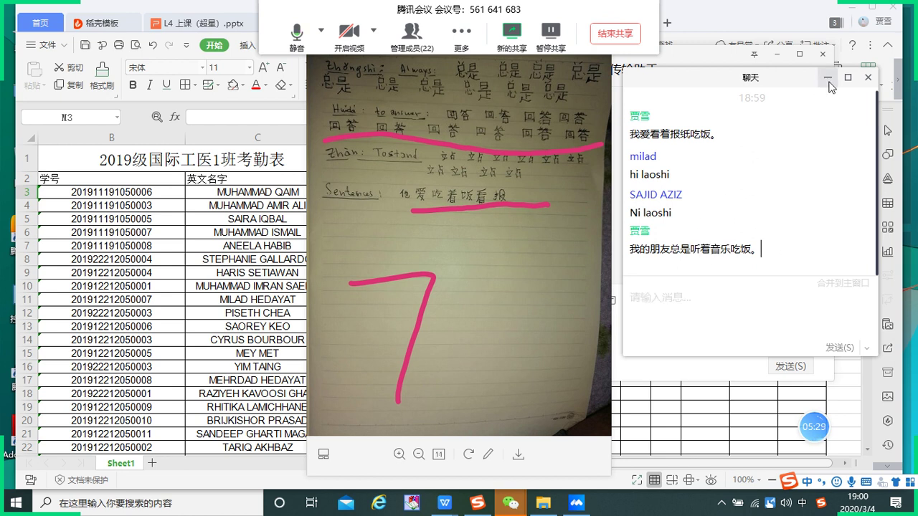
Close the meeting chat, the homework photo viewer and the 文件传输助手 conversation to return to the attendance sheet.
click(582, 86)
drag(579, 118, 637, 172)
click(658, 77)
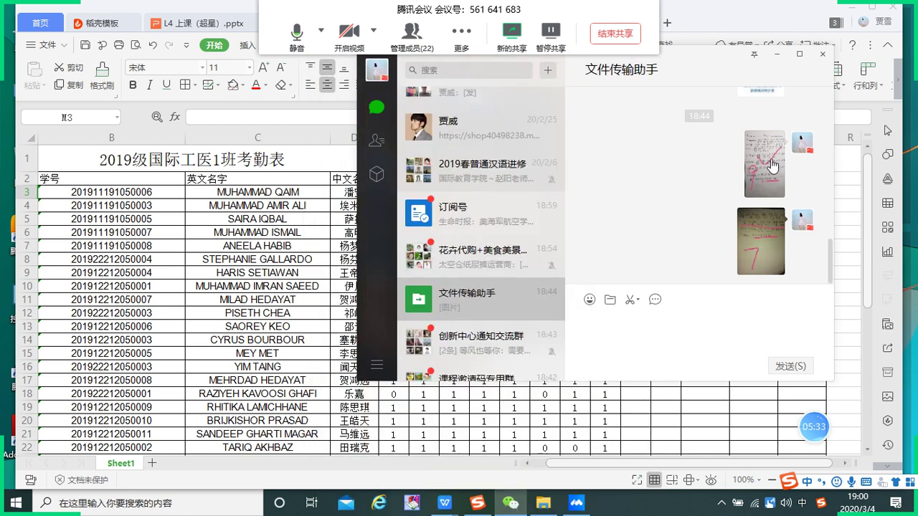
click(770, 165)
click(562, 233)
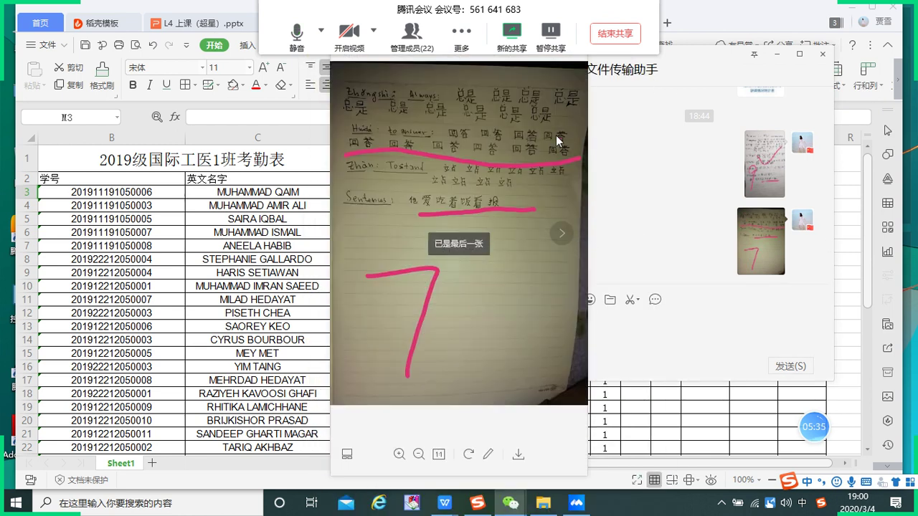
drag(551, 79, 598, 81)
click(653, 77)
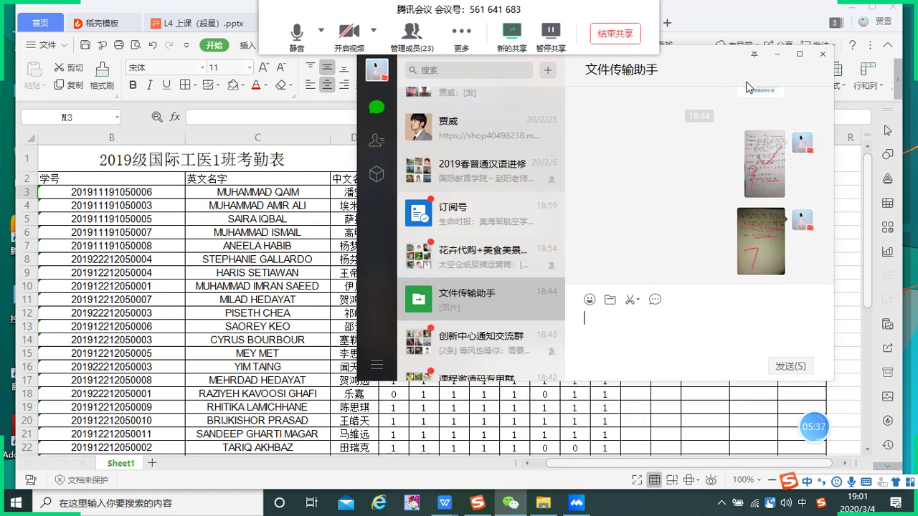
click(822, 61)
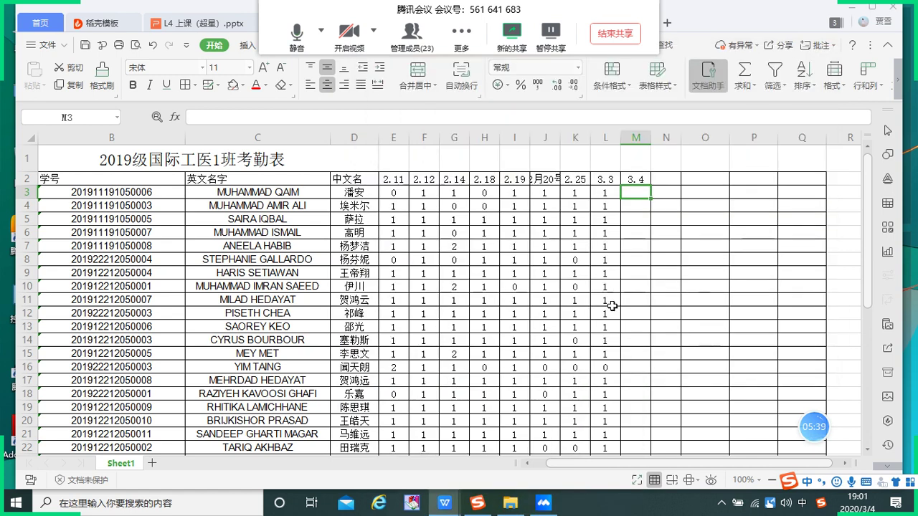
Enter 1 for the students in cells M4, M5 and M3 of the 3.4 attendance column.
click(647, 210)
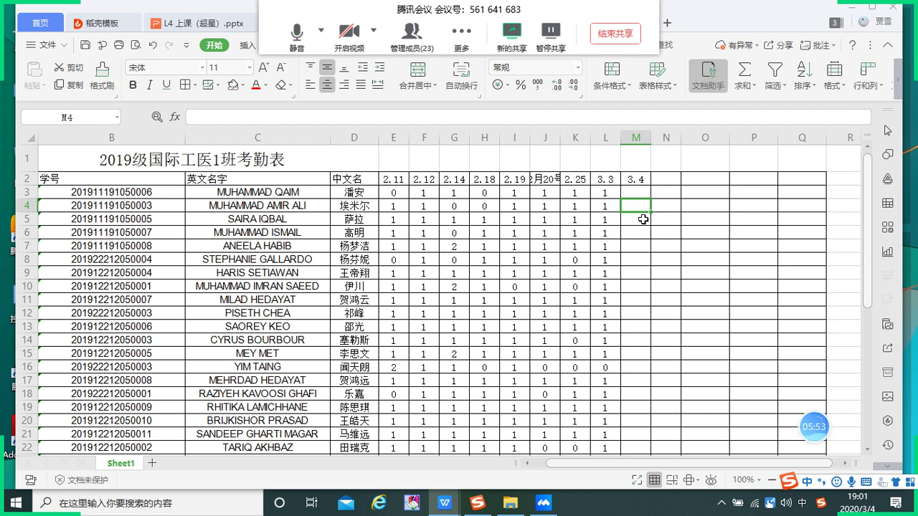
text(1)
key(Return)
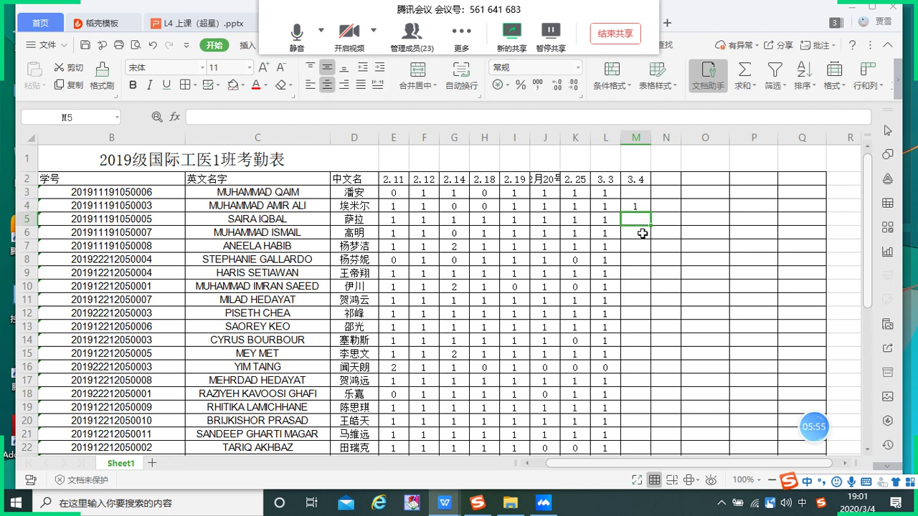
text(1)
key(Return)
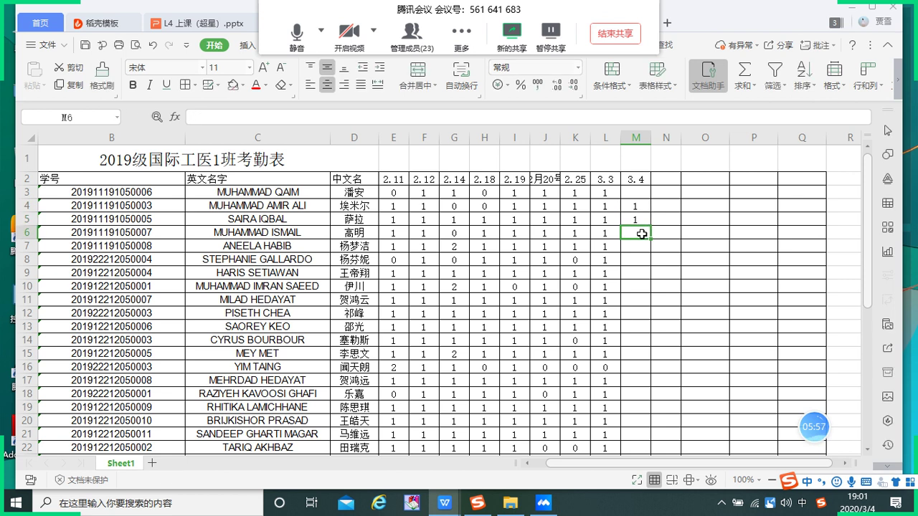
click(636, 192)
text(1)
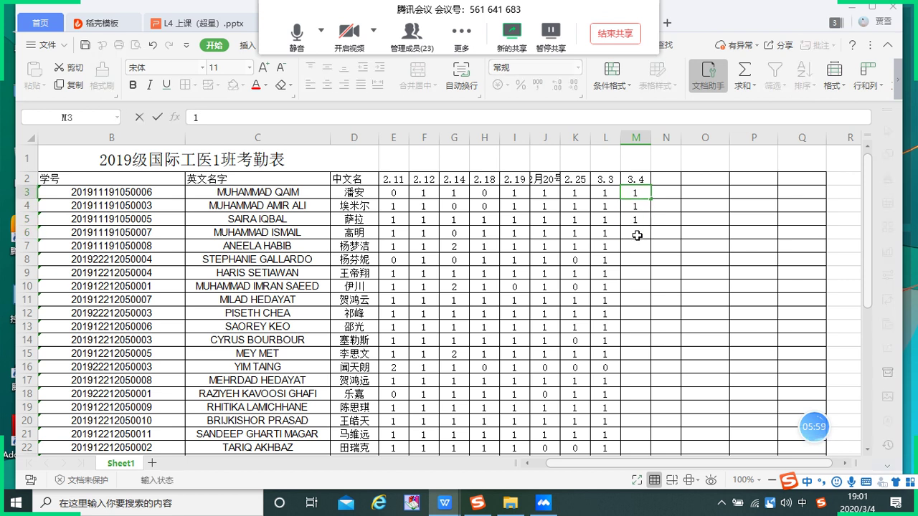
Enter 1 in cells M6, M7 and M9 of the 3.4 attendance column, leaving M8 blank.
click(637, 234)
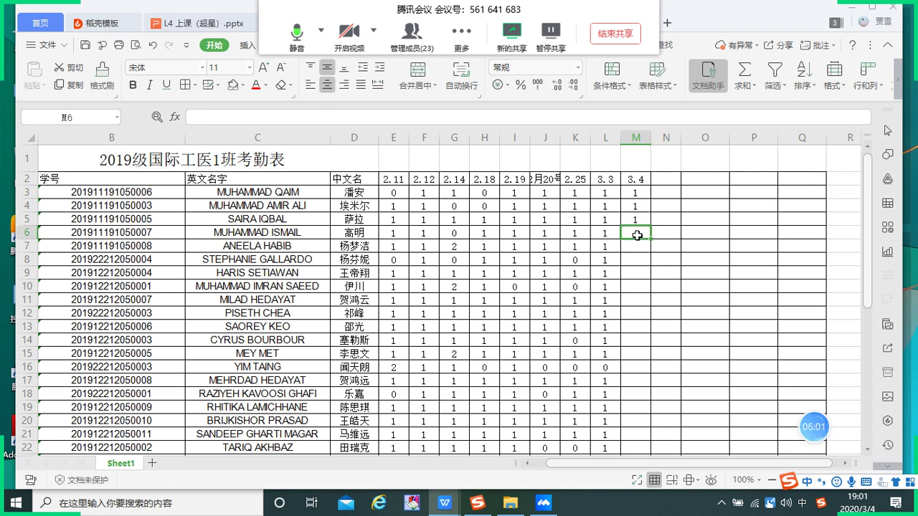
text(1)
click(637, 250)
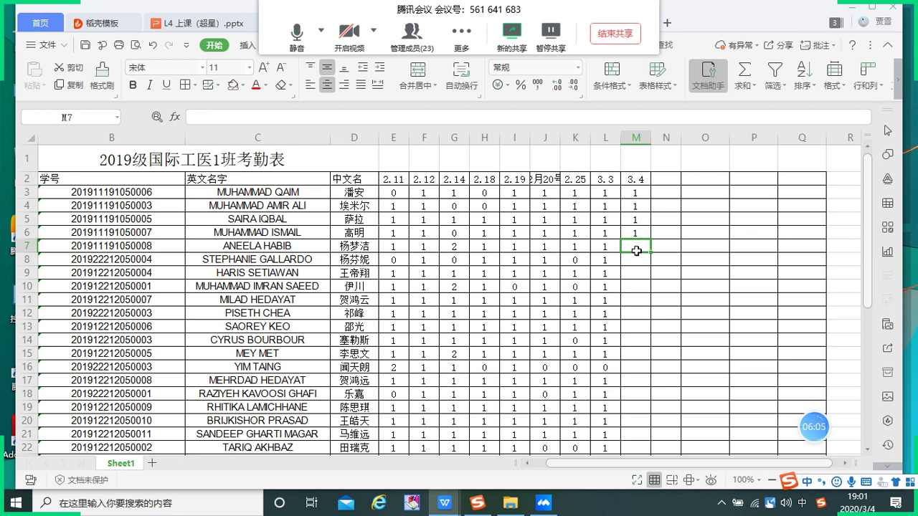
text(1)
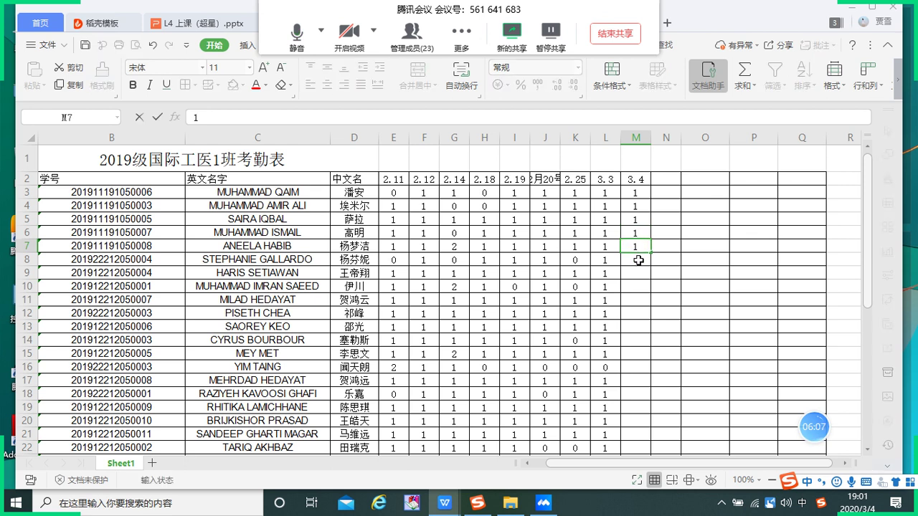
click(639, 260)
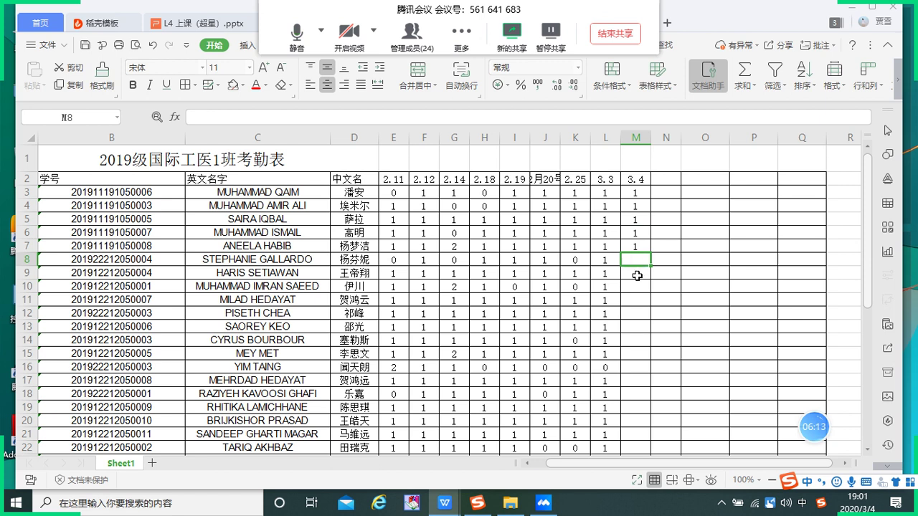
click(637, 276)
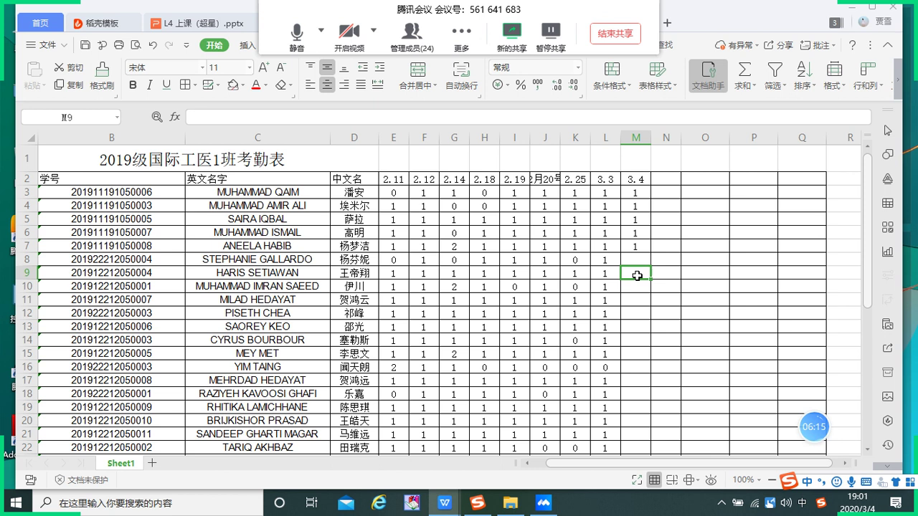
text(1)
click(640, 288)
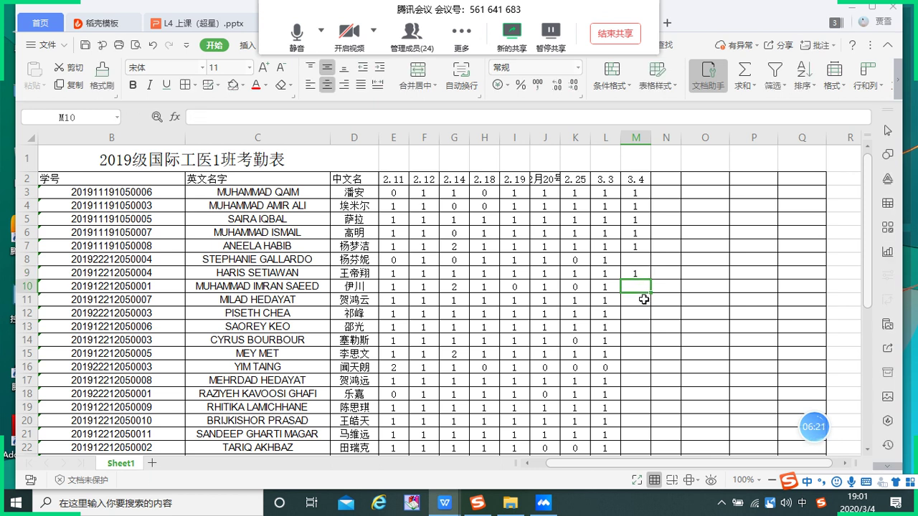
Enter 1 in each of cells M11 to M14 of the 3.4 attendance column, leaving M10 blank.
click(640, 301)
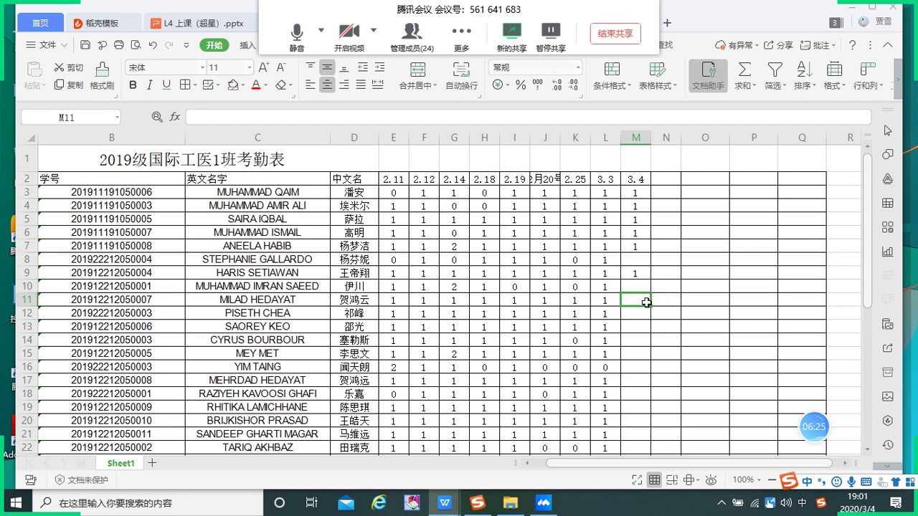
text(1)
key(Return)
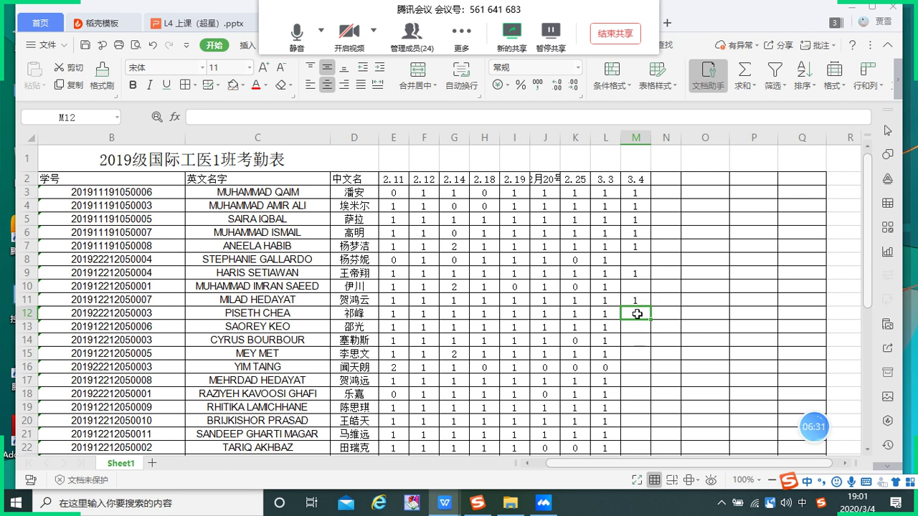
text(1)
click(638, 329)
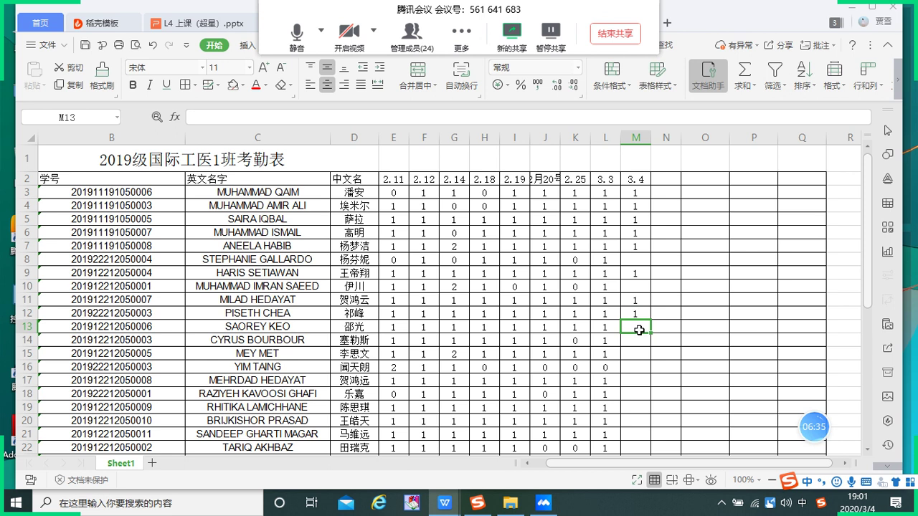
text(1)
click(643, 340)
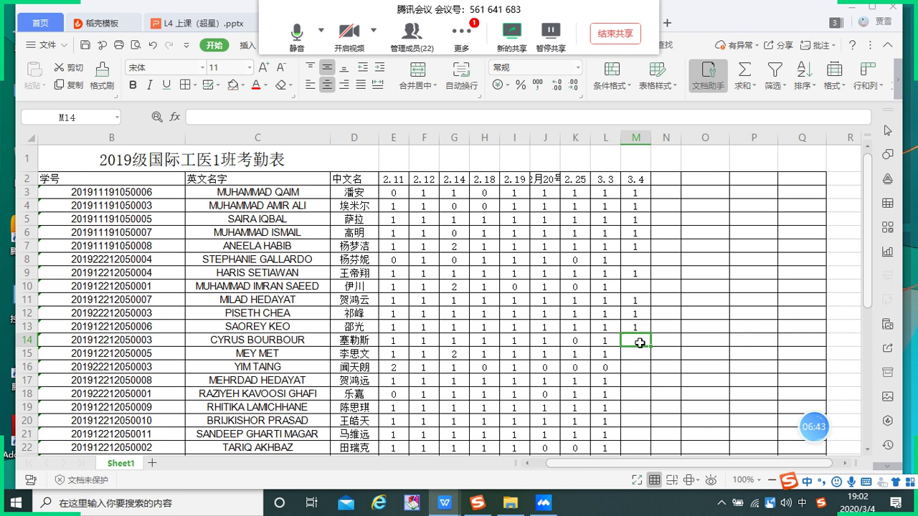
text(1)
click(636, 357)
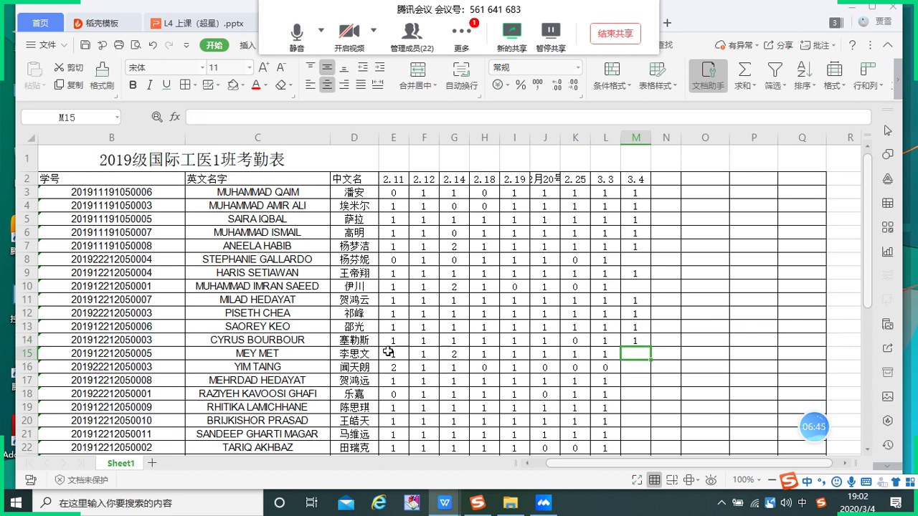
Leave M15 and M16 blank and enter 1 in cell M17 of the 3.4 attendance column.
click(640, 369)
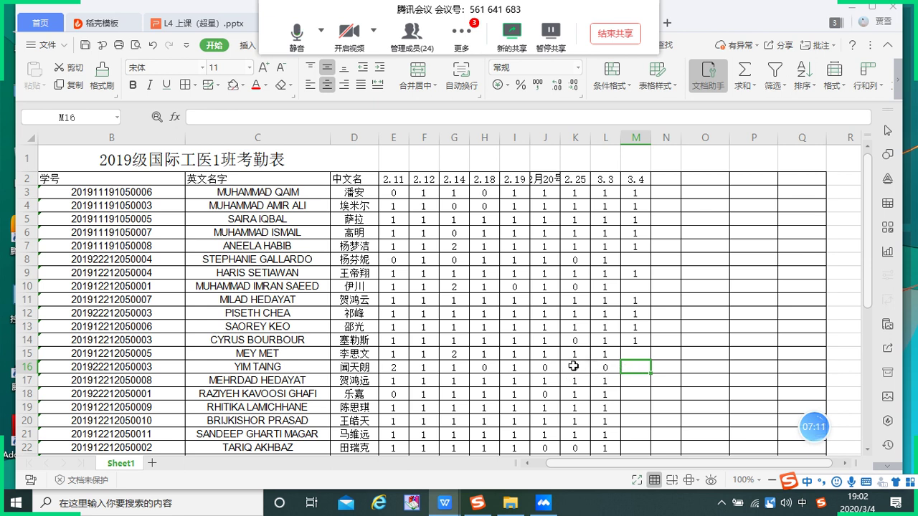
click(611, 368)
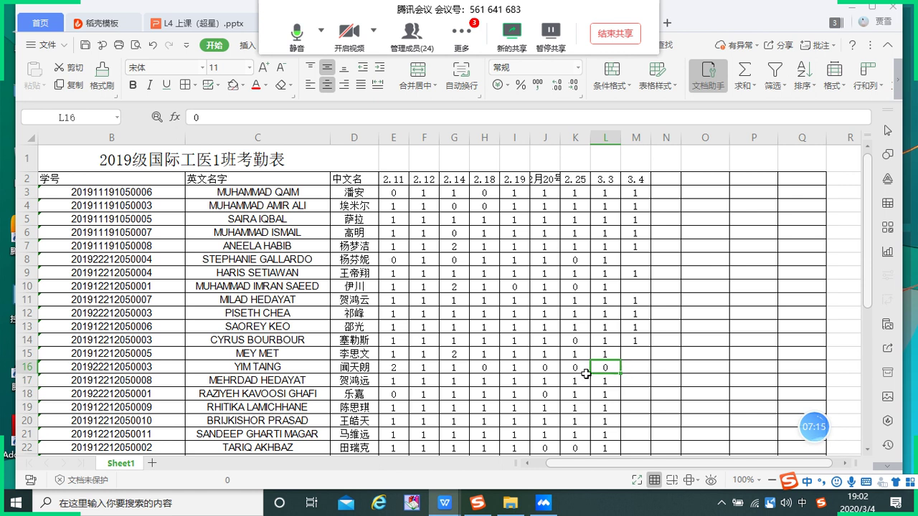
click(644, 380)
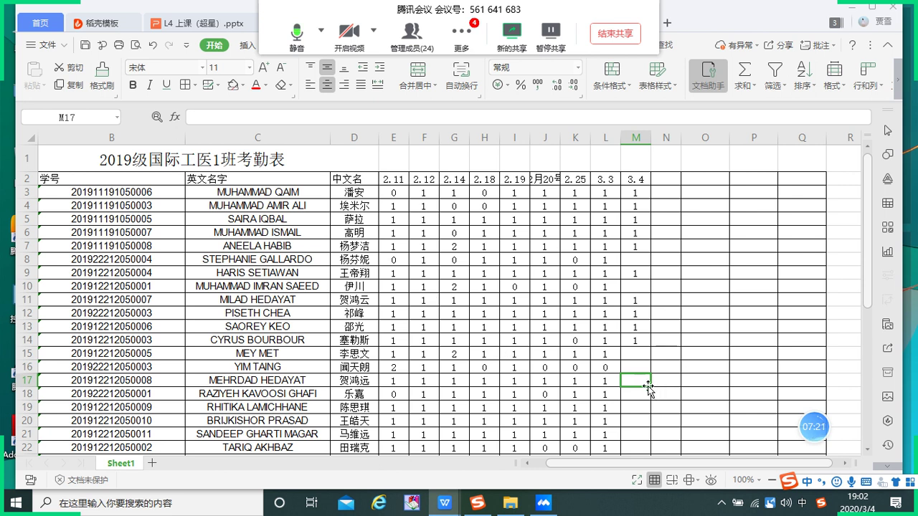
text(1)
key(Return)
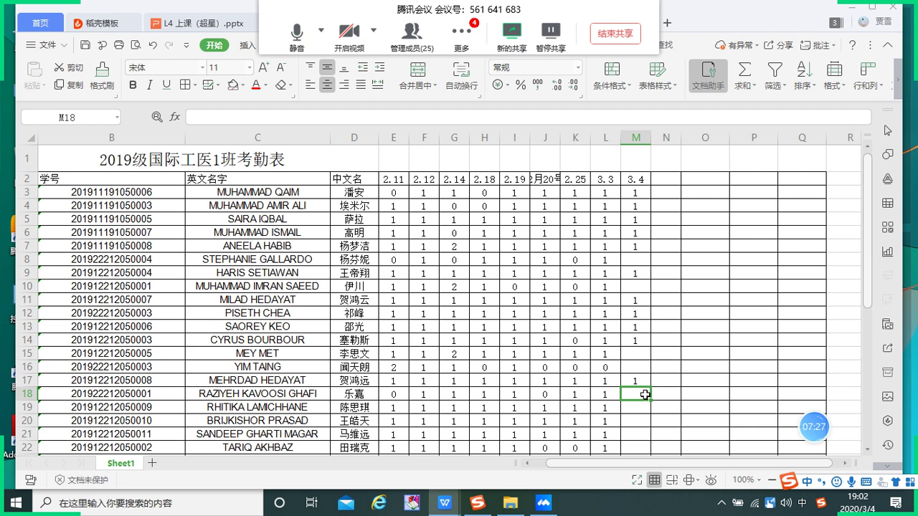
Enter 1 in cells M19, M20 and M21 of the 3.4 attendance column, leaving M18 blank.
click(640, 412)
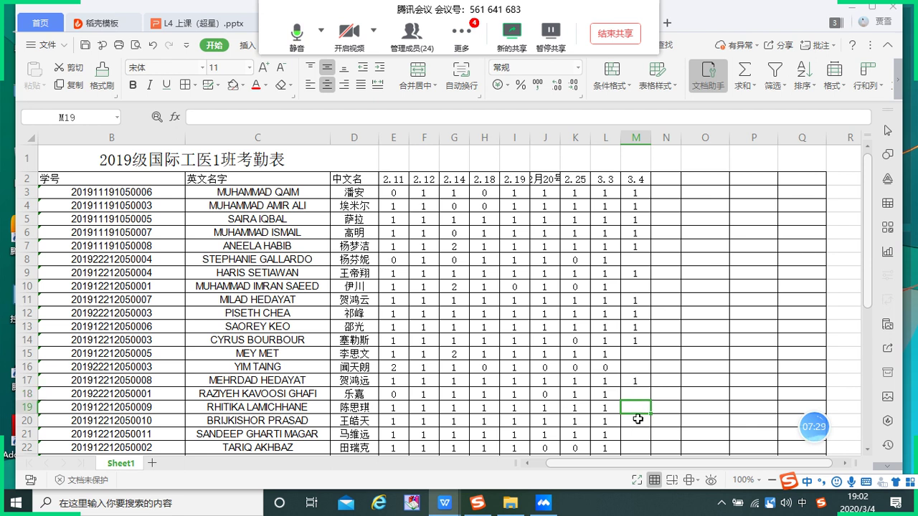
text(1)
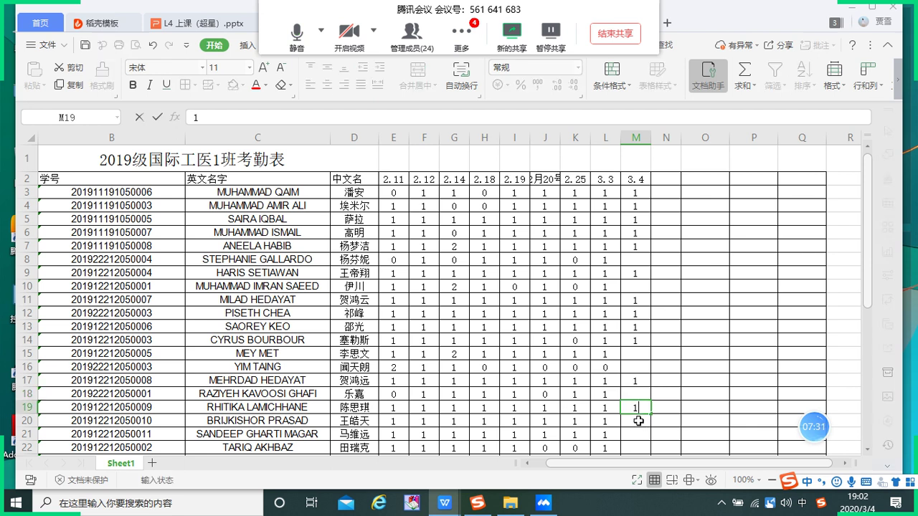
key(Return)
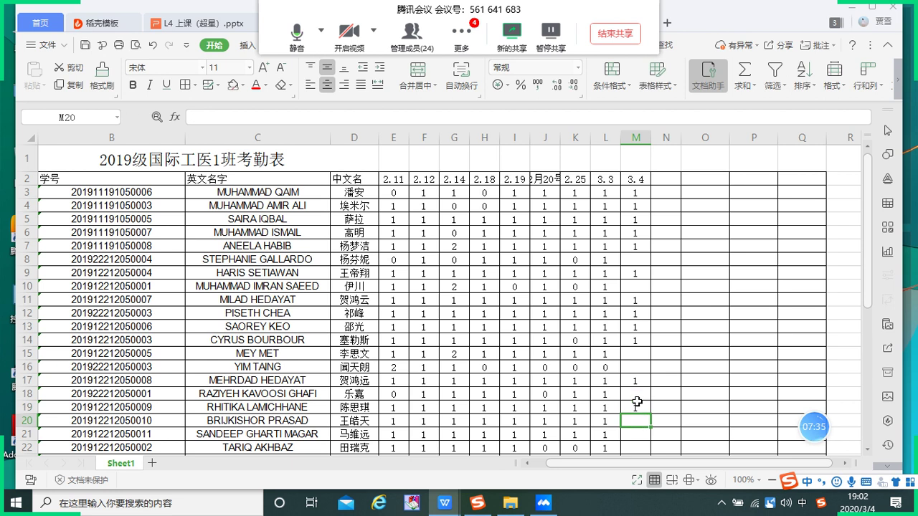
text(1)
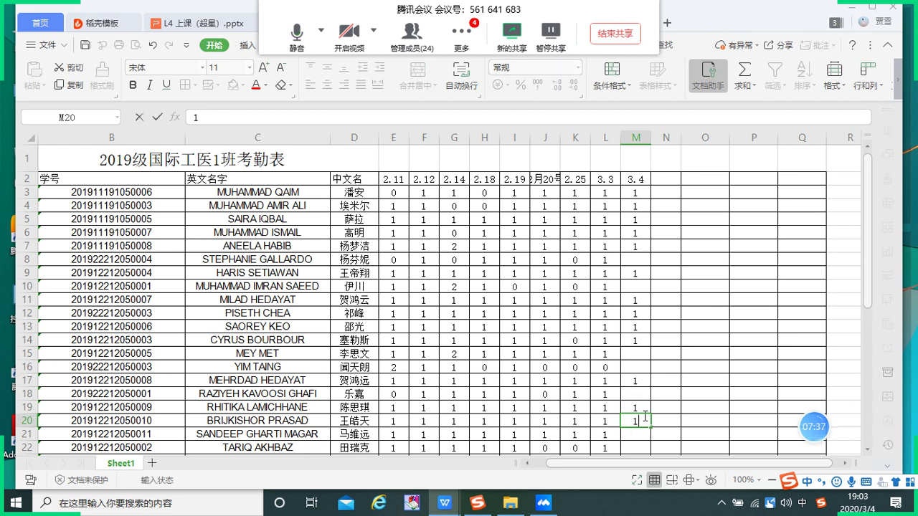
key(Return)
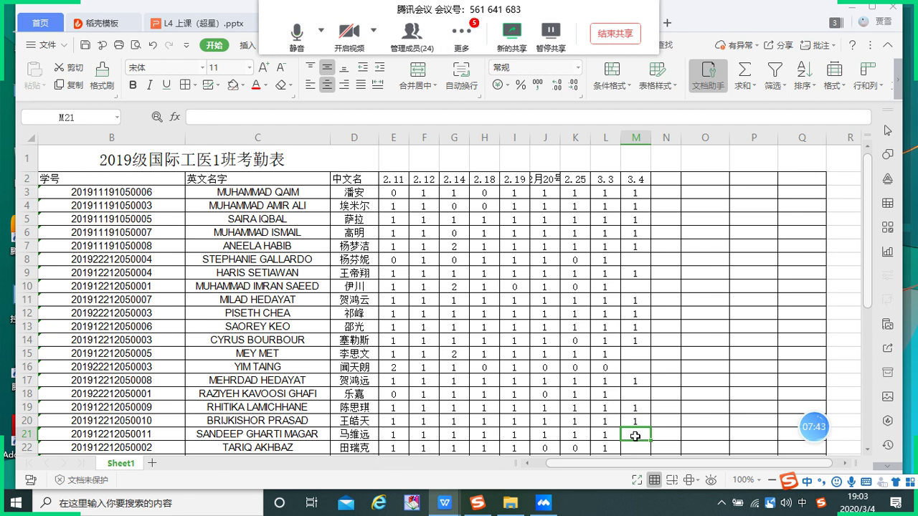
scroll(637, 437, down, 1)
text(1)
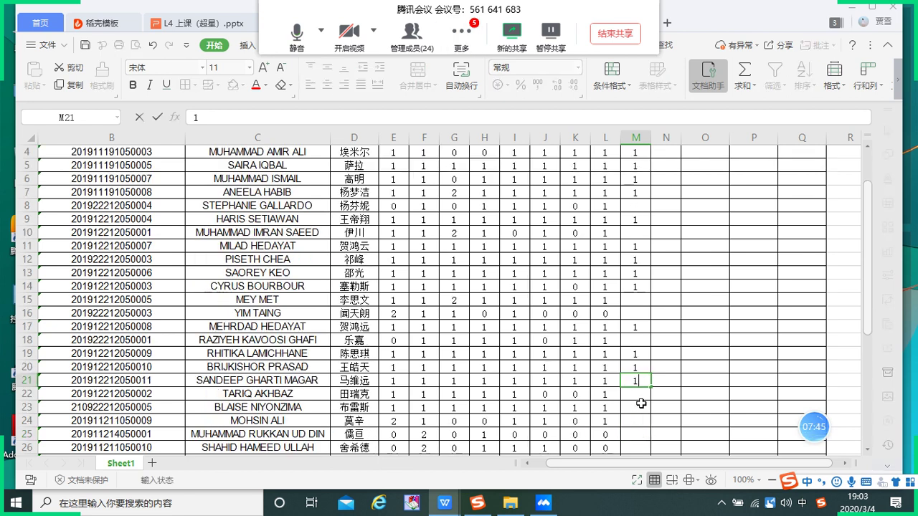
key(Return)
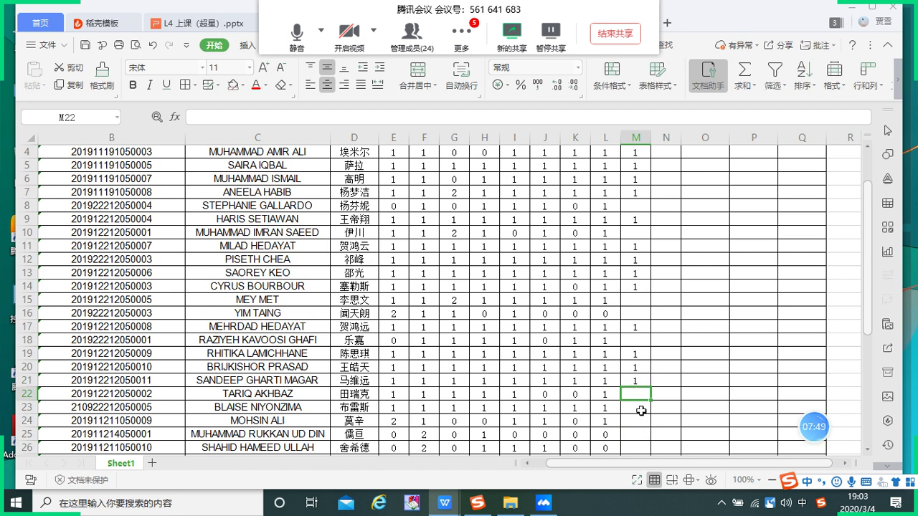
Leave M22 blank and enter 1 in cell M23 of the 3.4 attendance column.
click(641, 411)
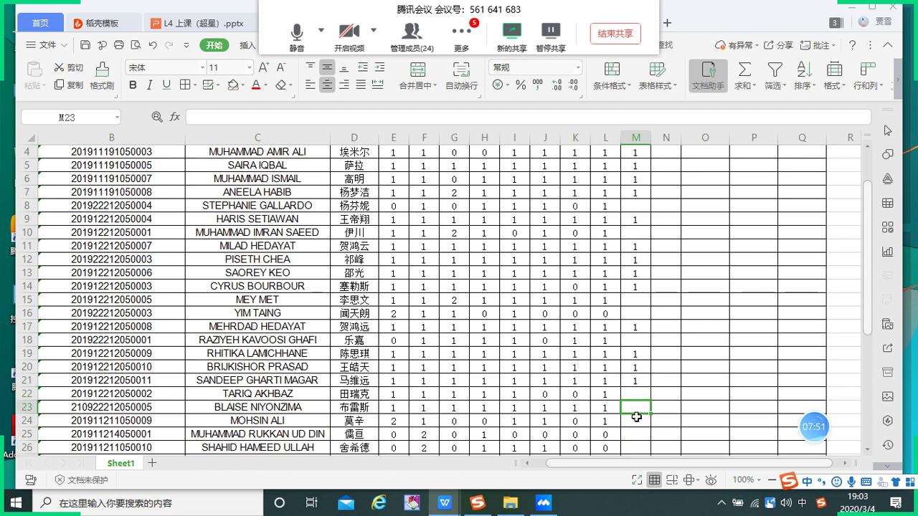
text(1)
key(Return)
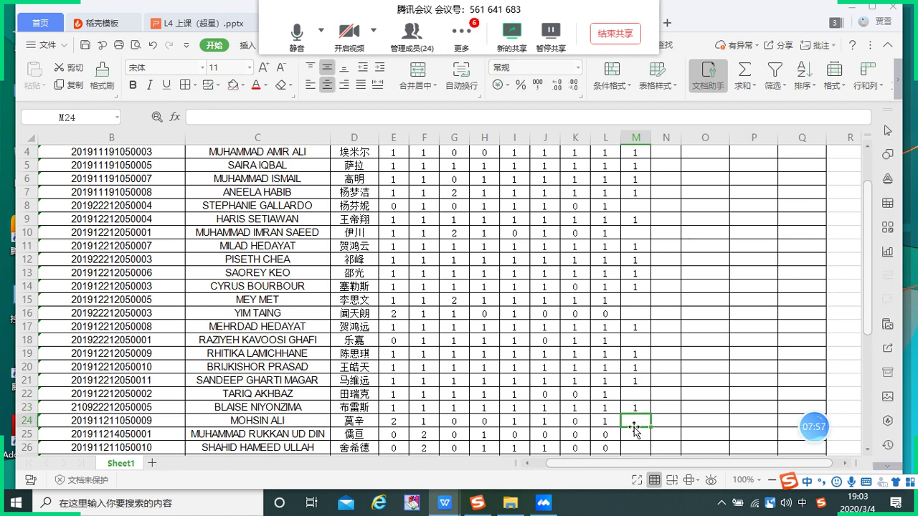
Leave M24 to M27 blank and enter 1 in cell M28 of the 3.4 attendance column.
click(638, 434)
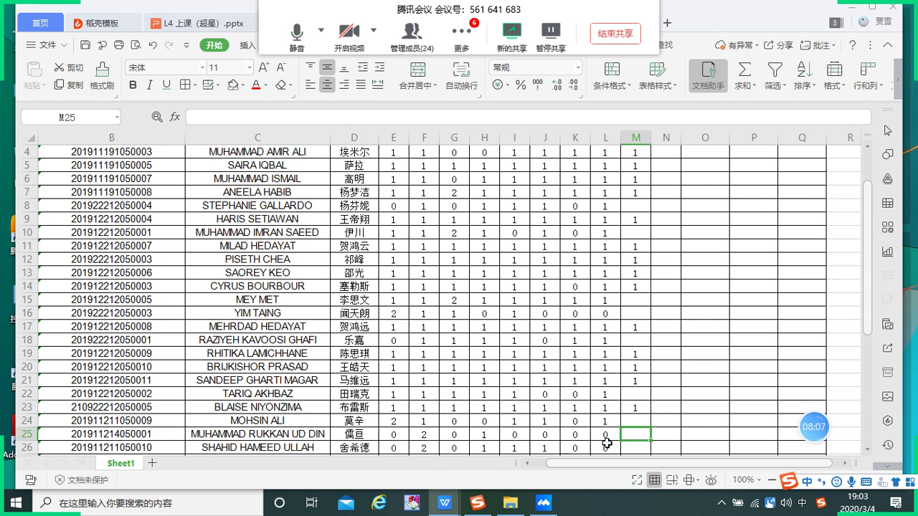
click(637, 449)
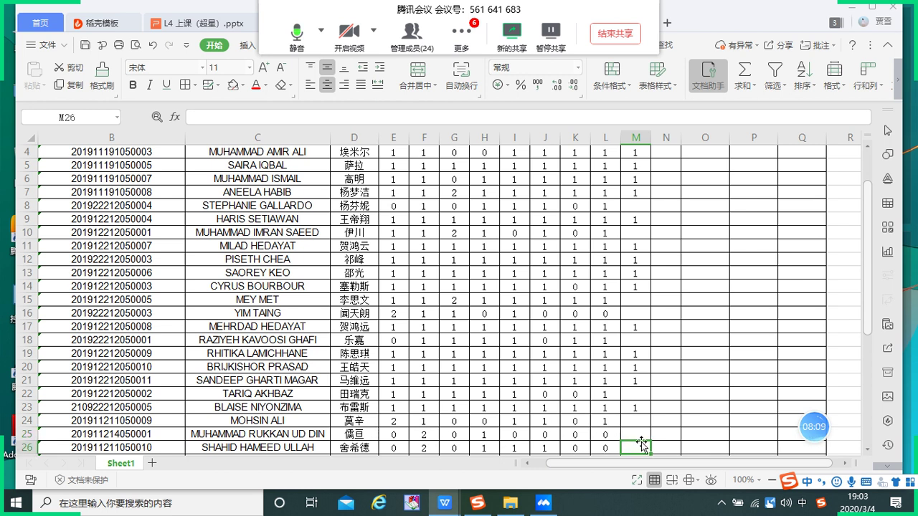
scroll(642, 445, down, 1)
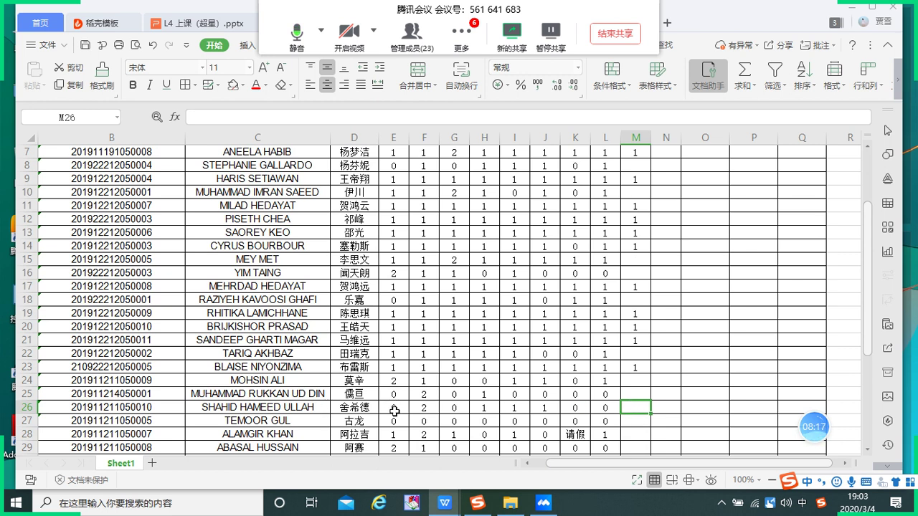
click(637, 422)
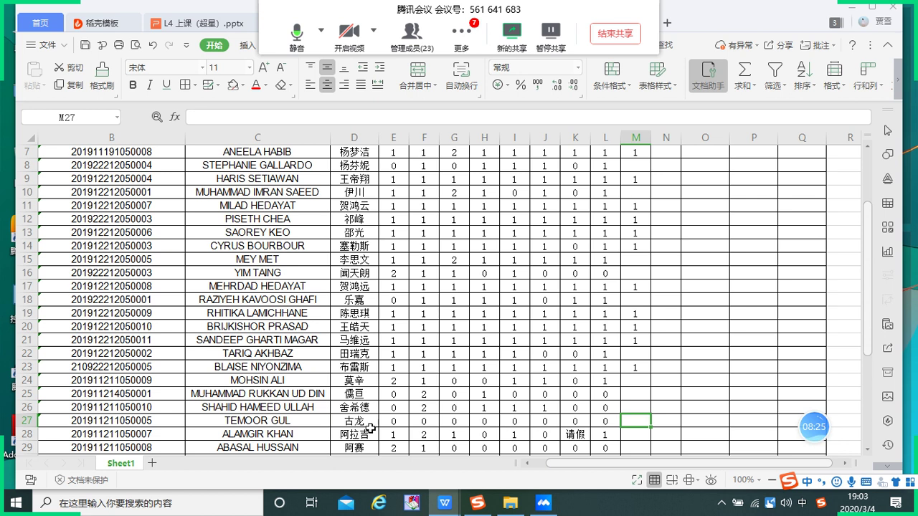
click(637, 435)
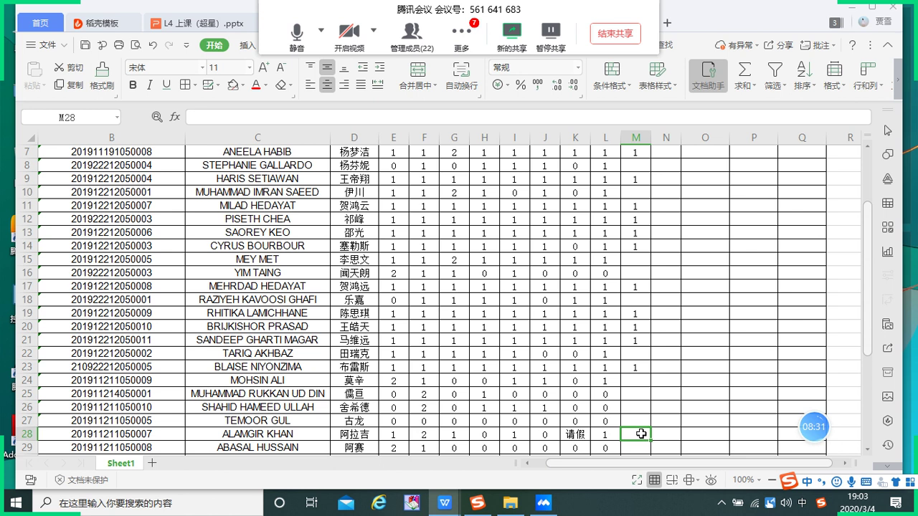
text(1)
Leave M29 blank and enter 1 in cell M30 of the 3.4 attendance column.
click(628, 447)
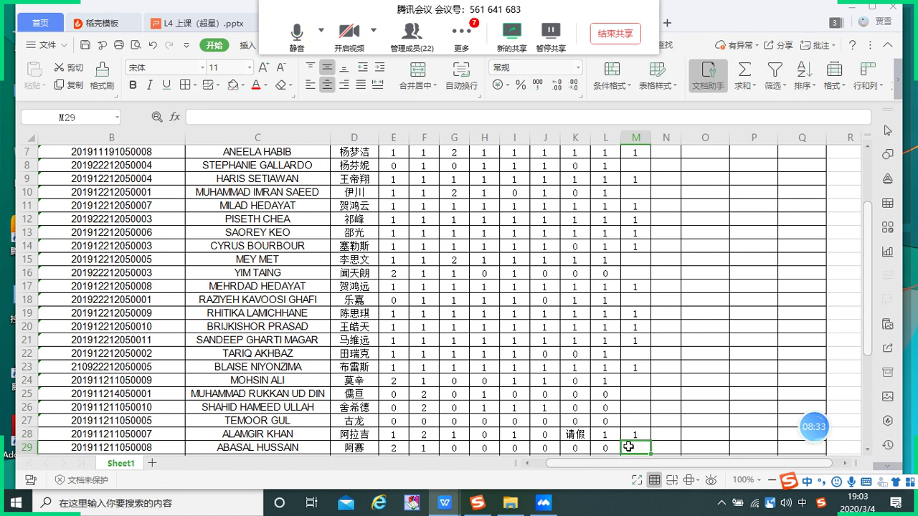
scroll(627, 446, down, 1)
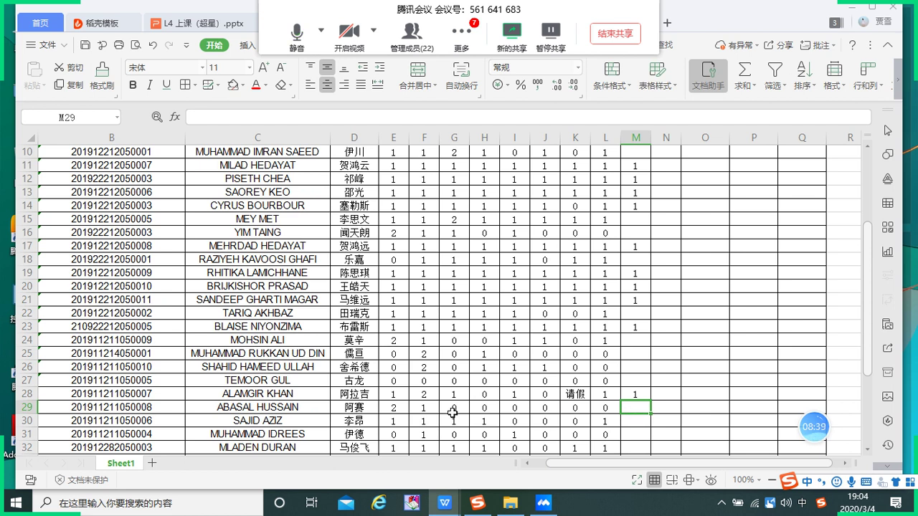
click(634, 423)
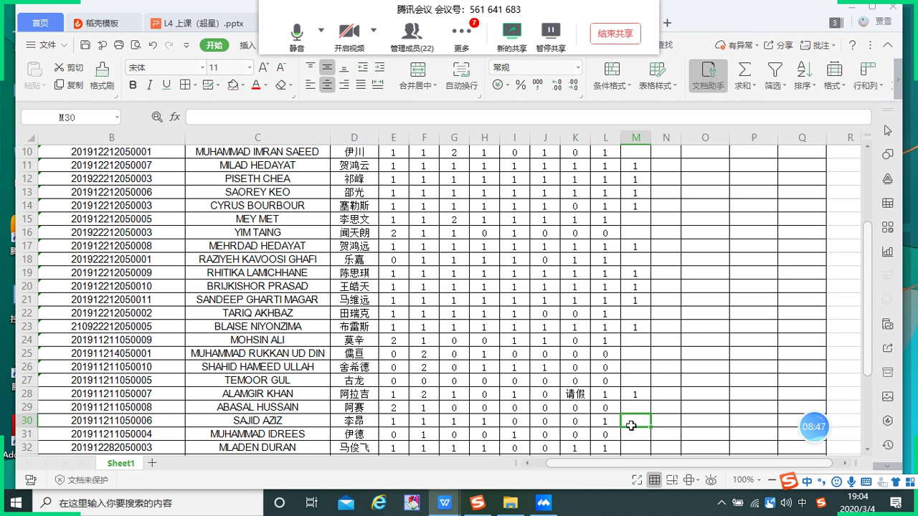
text(1)
key(Return)
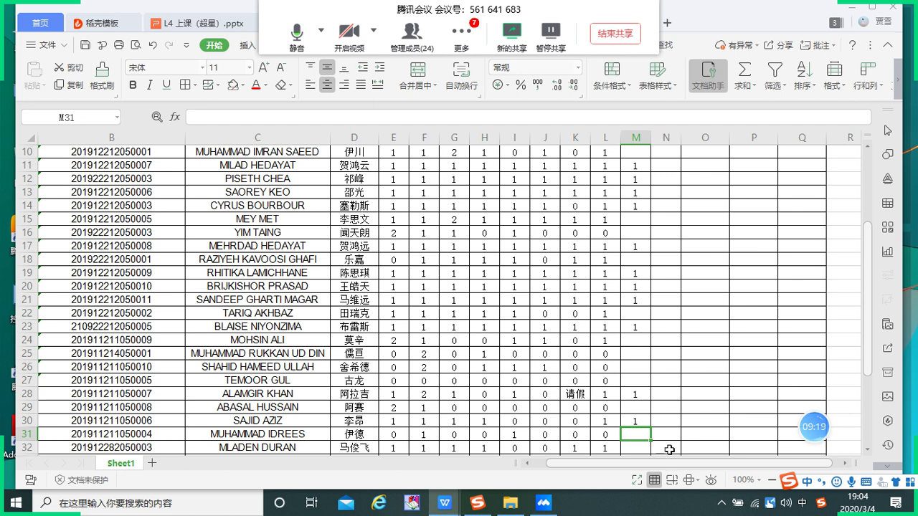
Enter 1 in cells M34 and M35 of the 3.4 attendance column, leaving M31 to M33 blank.
click(637, 449)
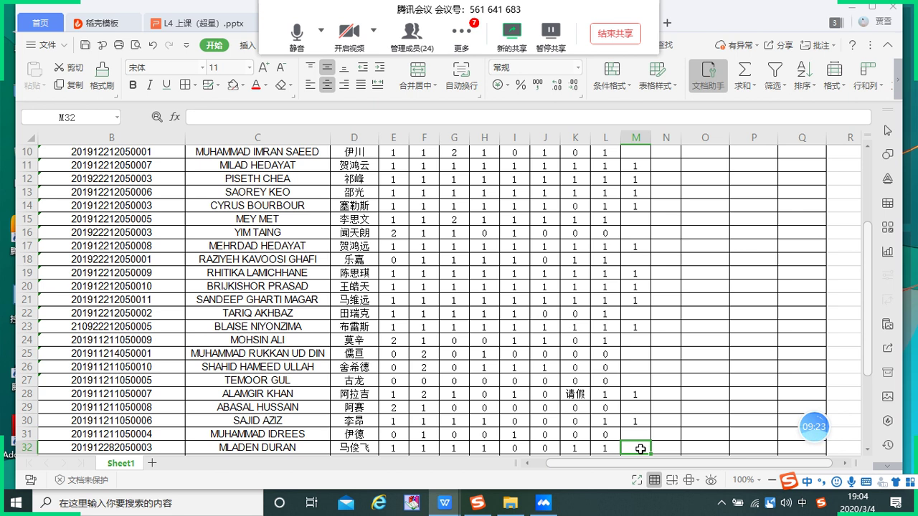
scroll(641, 449, down, 1)
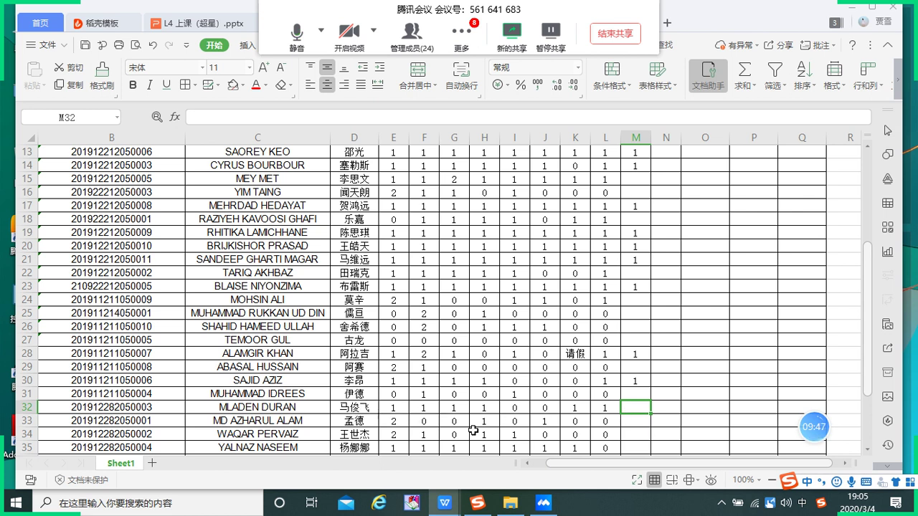
click(636, 424)
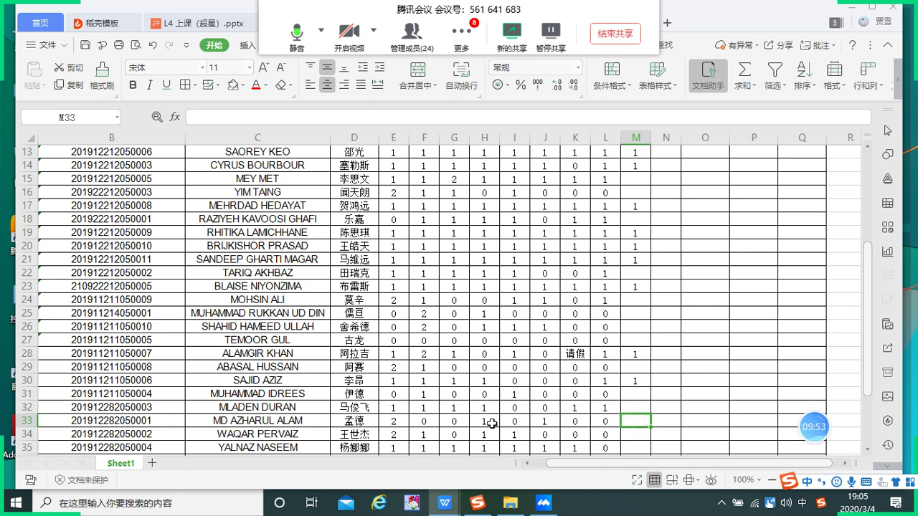
click(629, 436)
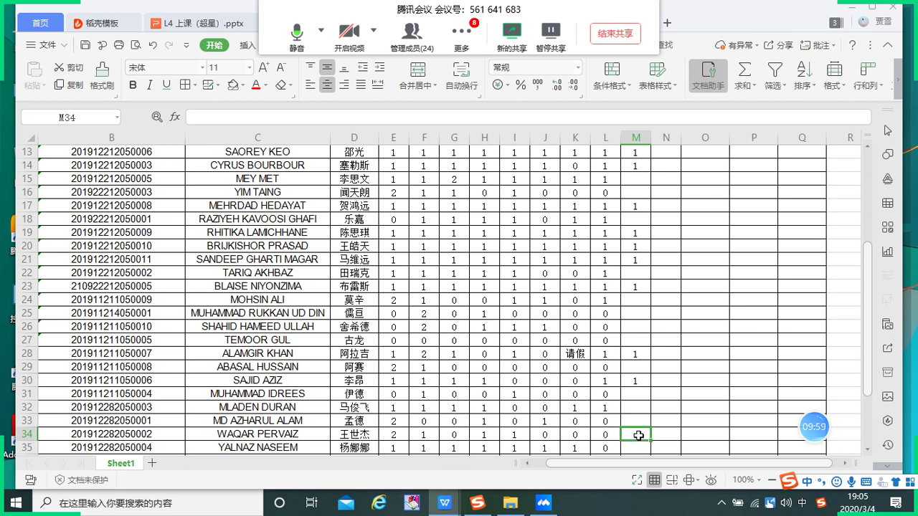
text(1)
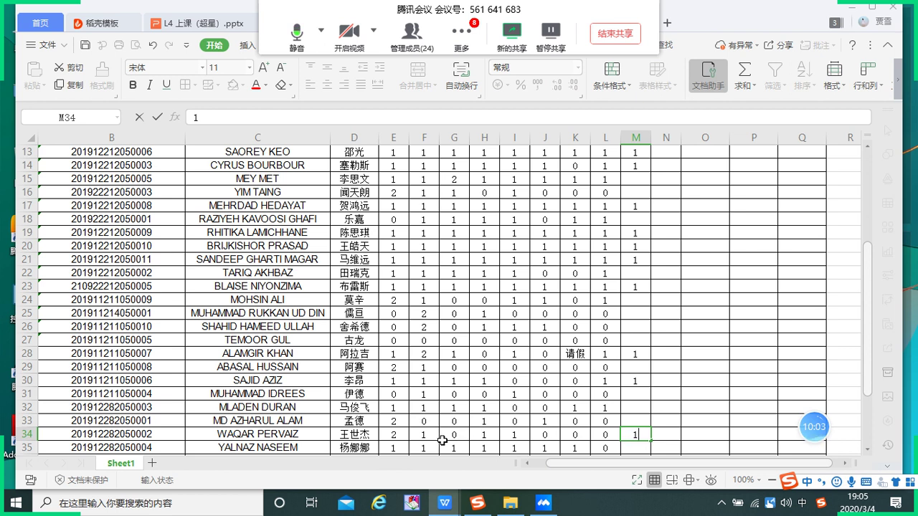
click(641, 448)
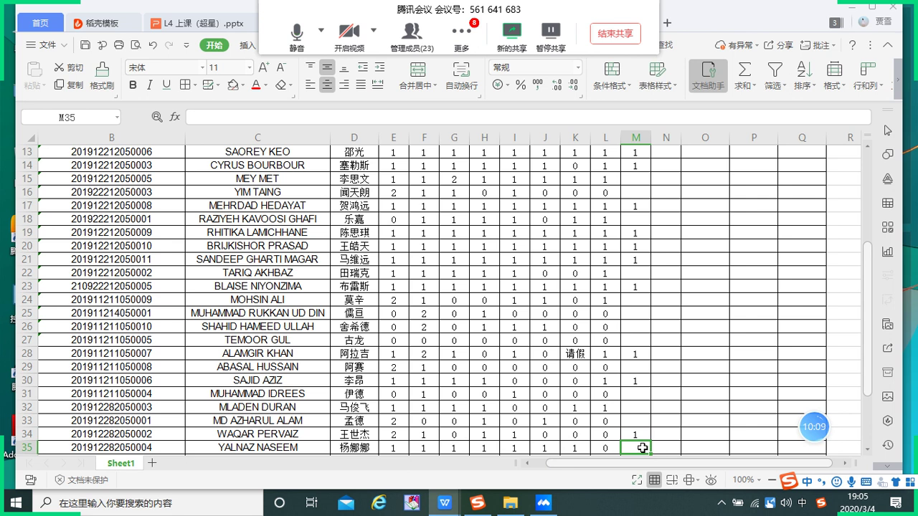
text(1)
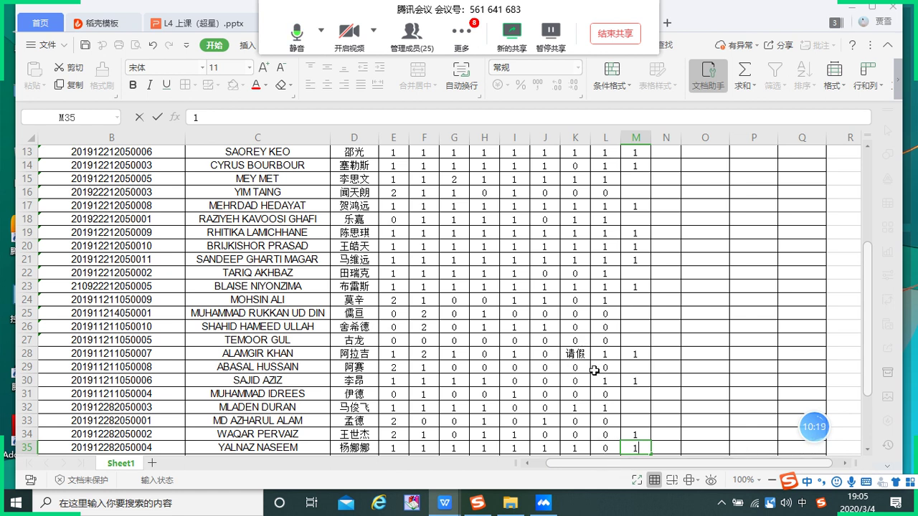
click(615, 446)
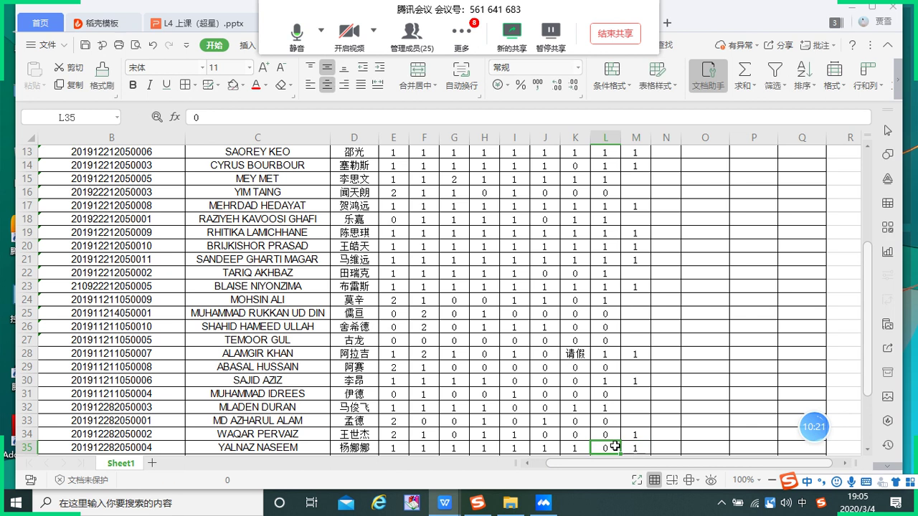
Go through the last student rows 36 to 39, leaving M36 to M39 of the 3.4 attendance column blank.
scroll(645, 436, down, 1)
click(643, 422)
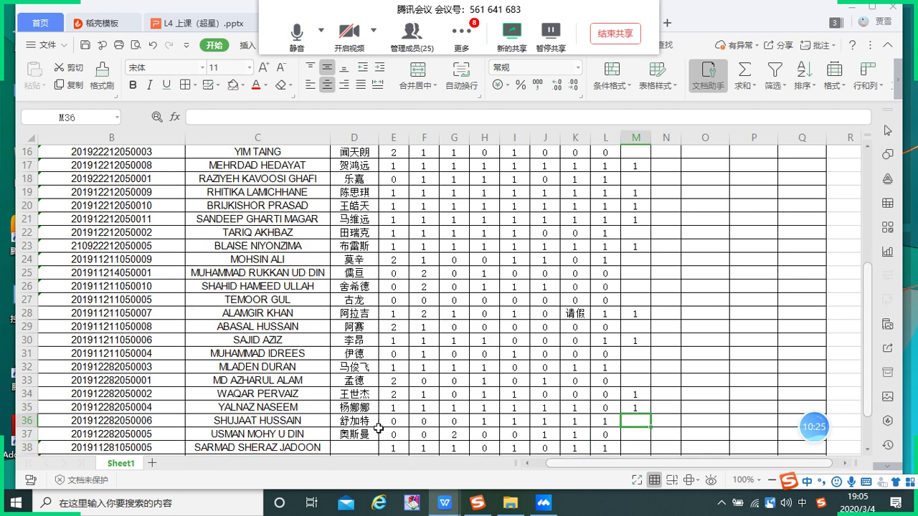
click(632, 438)
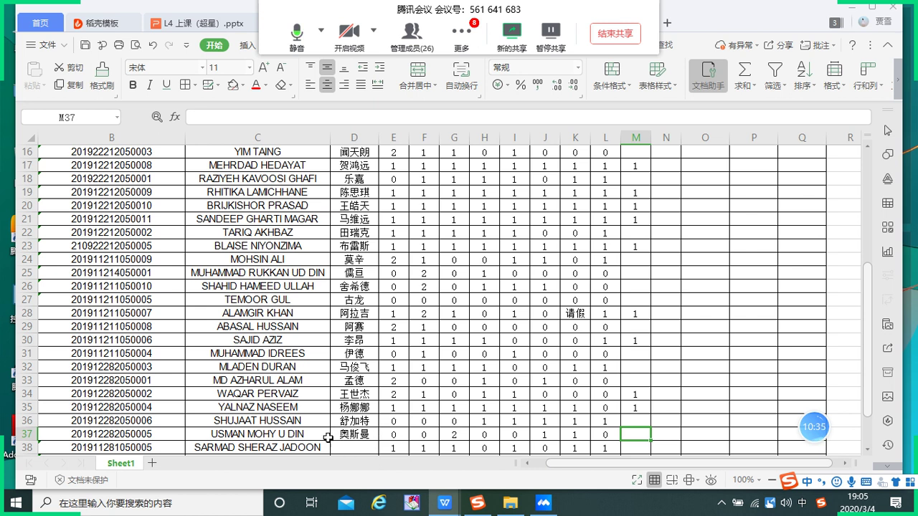
click(634, 447)
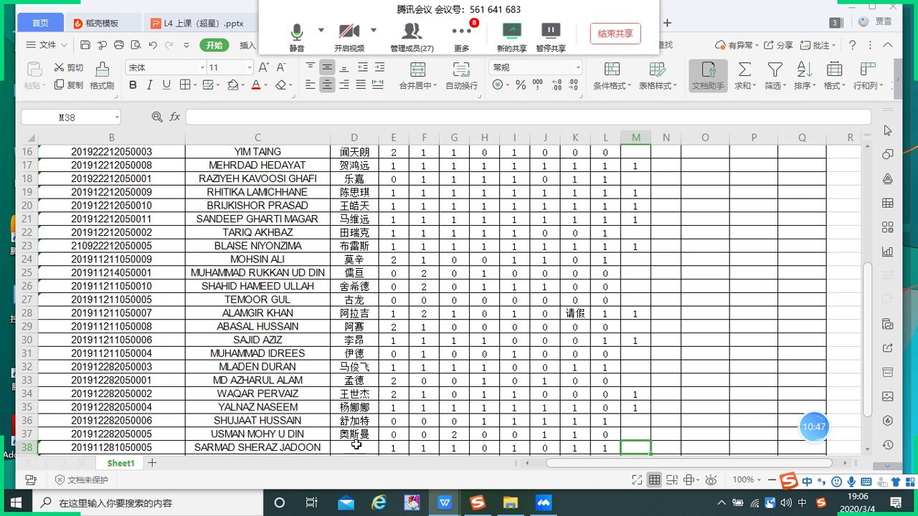
scroll(666, 418, down, 1)
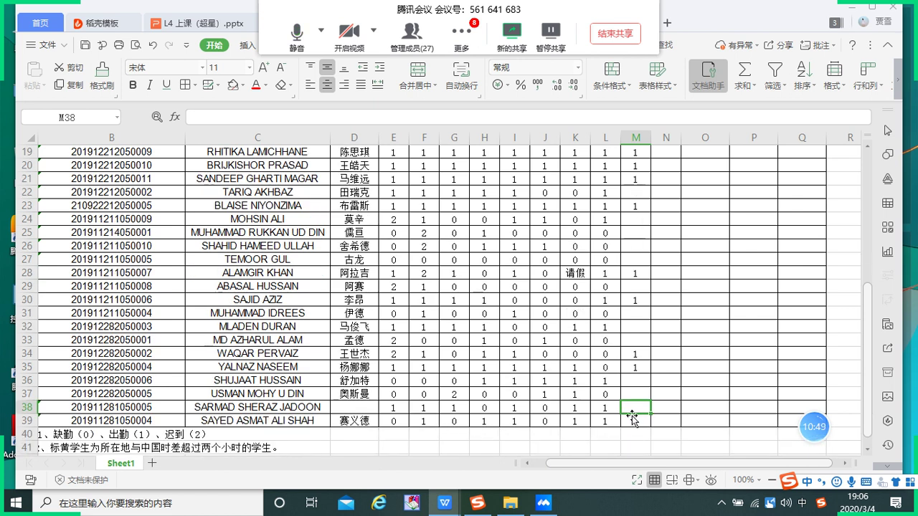
click(635, 421)
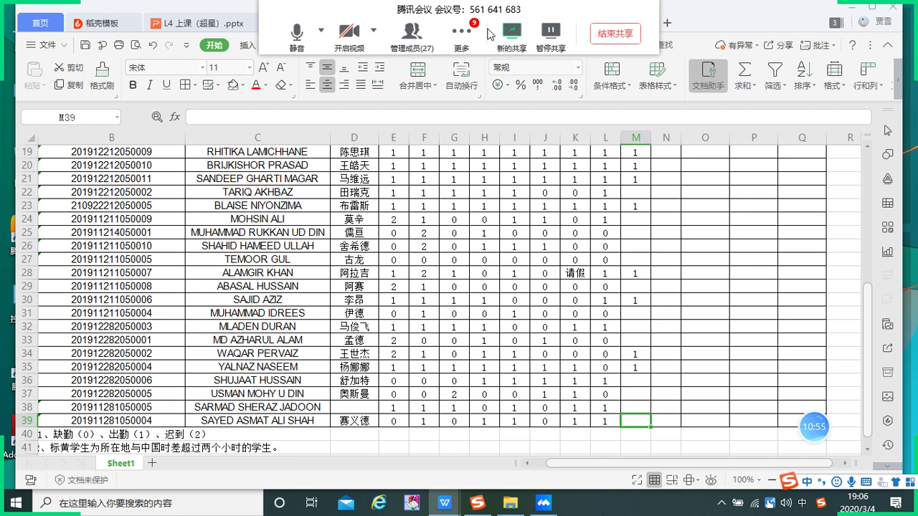
Return to the skipped students and enter 1 in cells M8, M10 and M15 of the 3.4 attendance column.
scroll(663, 175, up, 6)
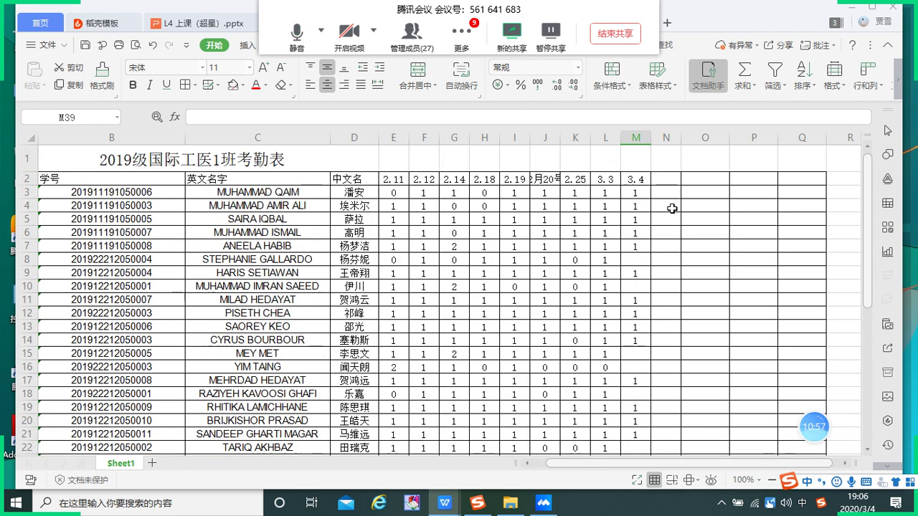
scroll(672, 208, down, 7)
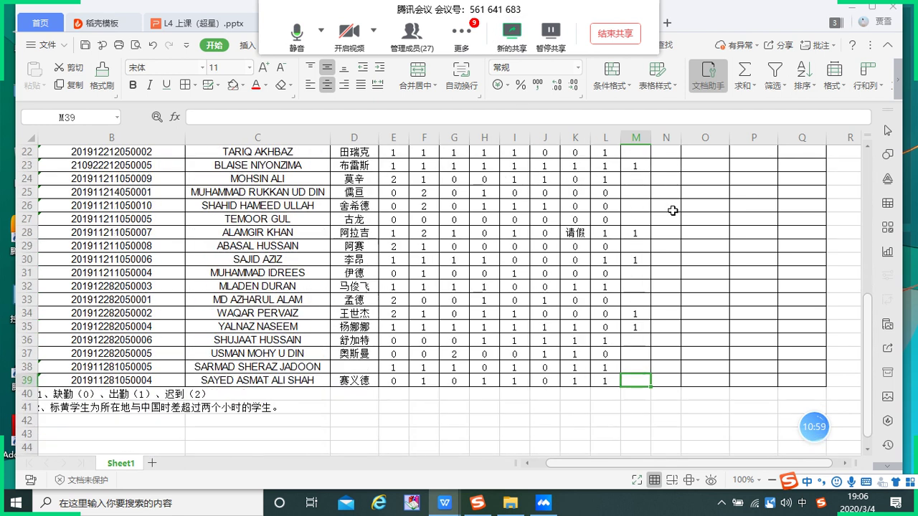
scroll(672, 210, up, 7)
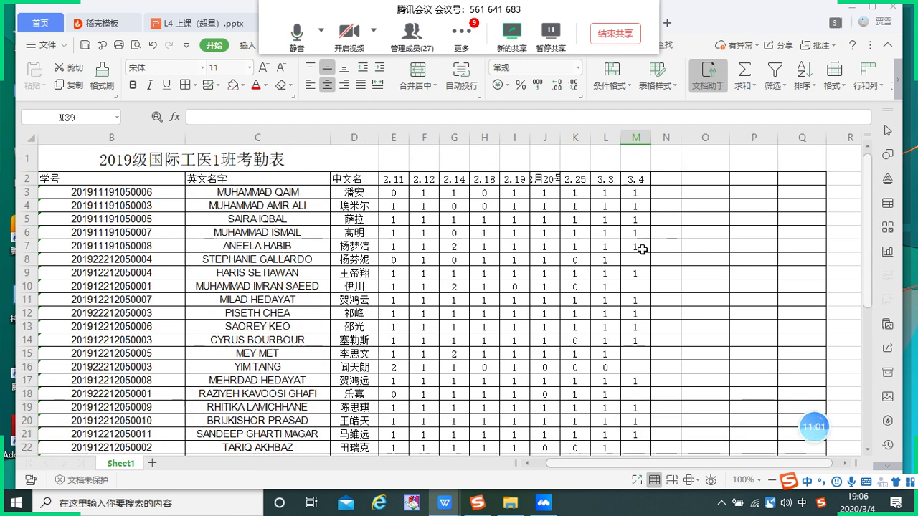
click(638, 261)
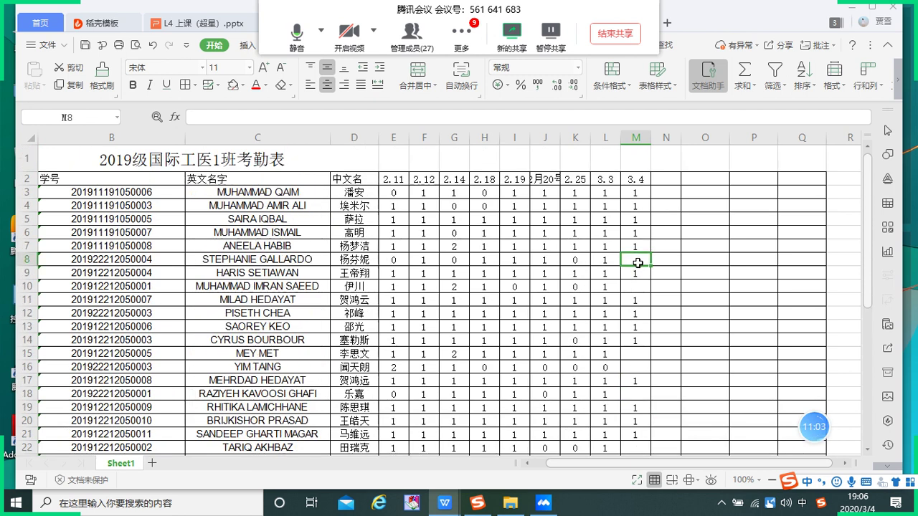
text(1)
click(640, 288)
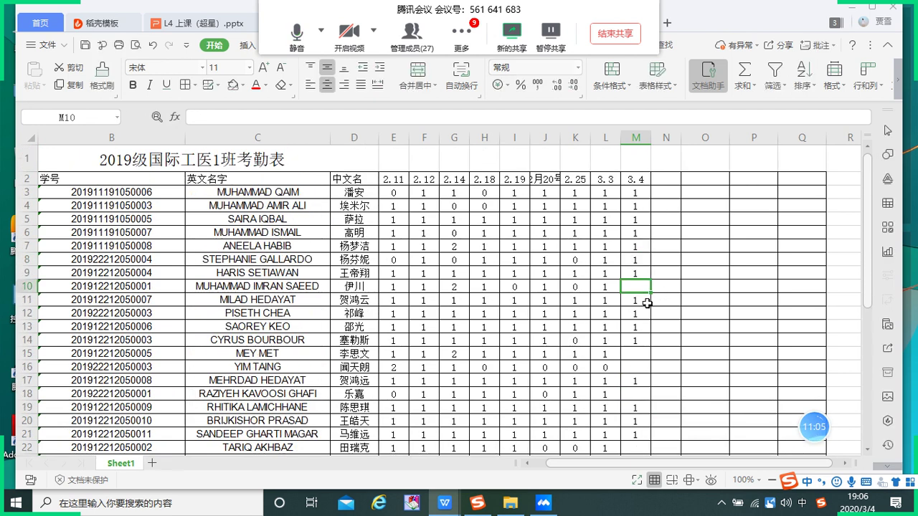
click(641, 355)
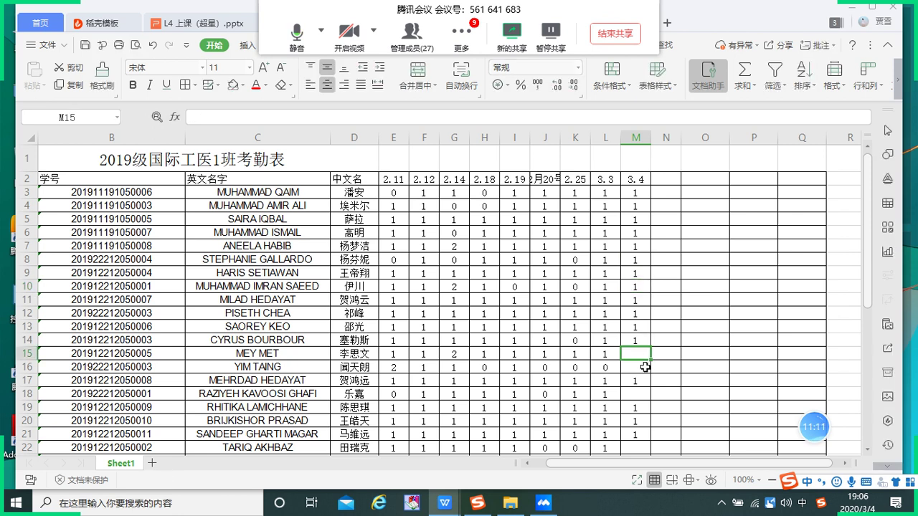
text(1)
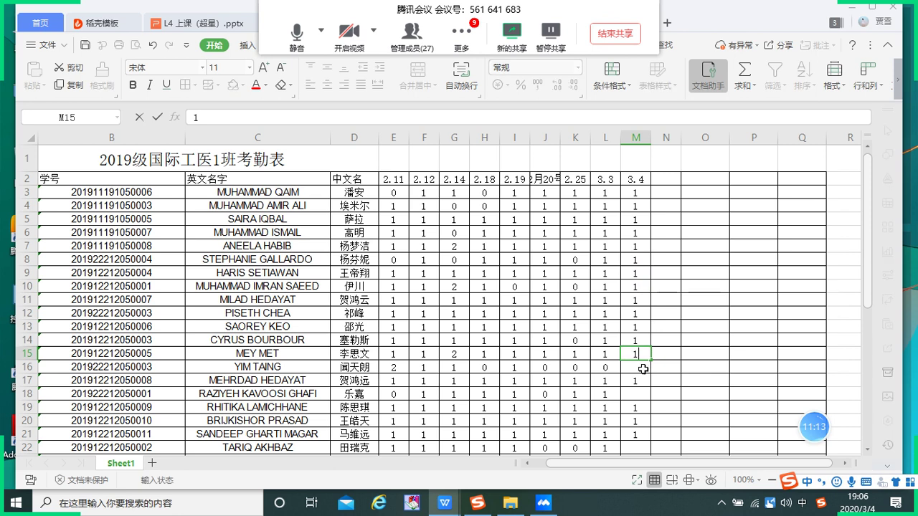
Continue the second roll call: leave M16 blank and enter 1 in cell M18 of the 3.4 attendance column.
click(634, 372)
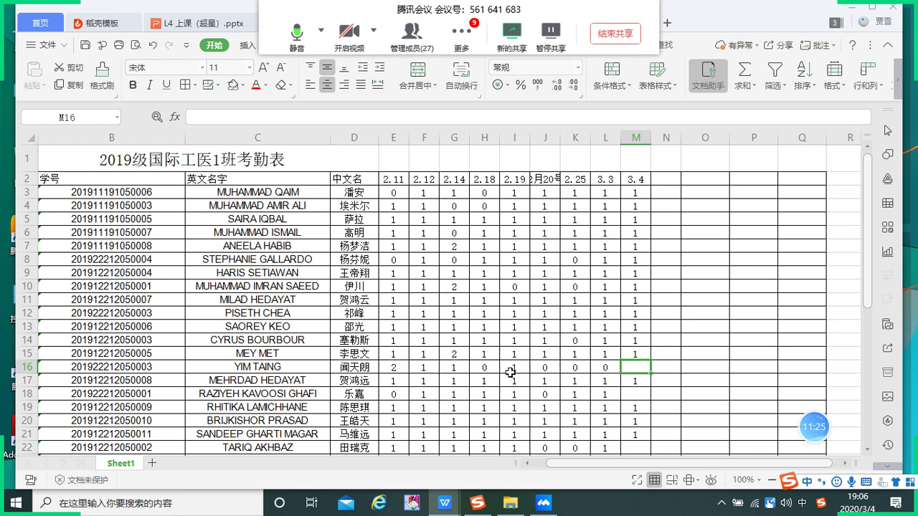
click(634, 394)
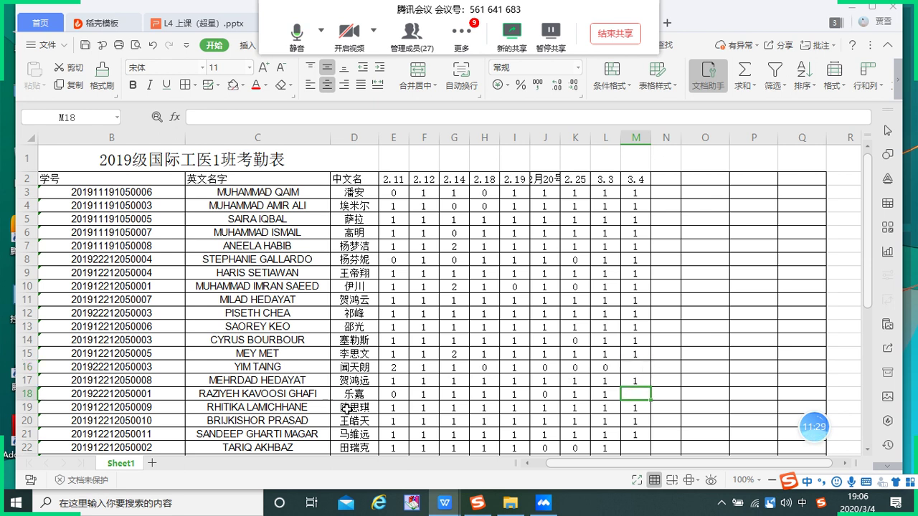
scroll(645, 414, down, 1)
click(638, 395)
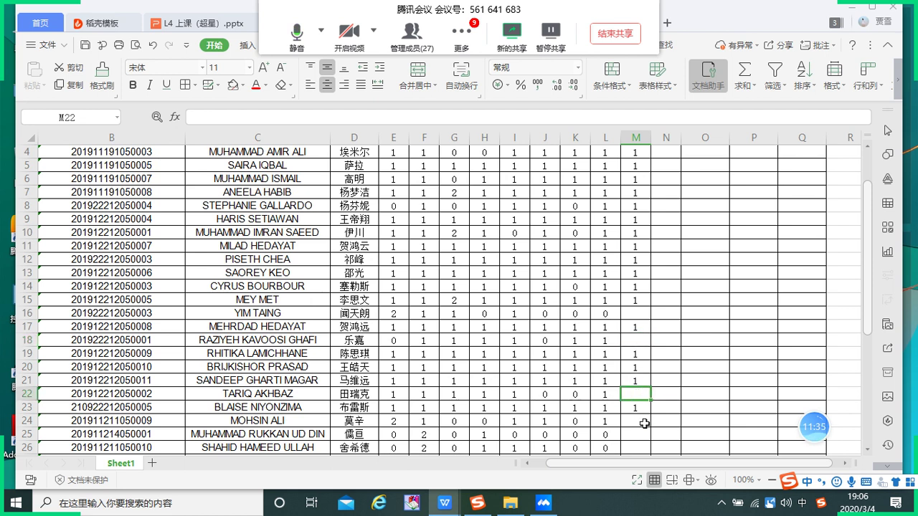
click(636, 340)
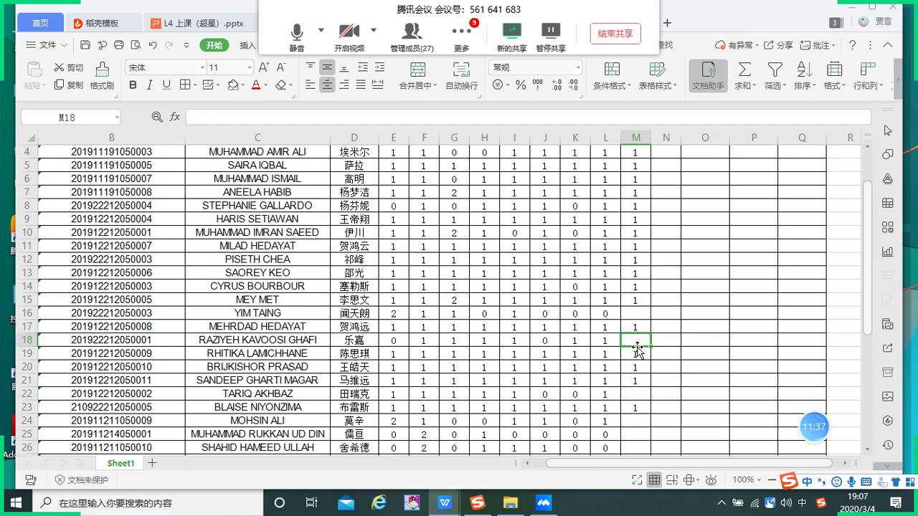
Enter 1 in cells M22 and M24 of the 3.4 attendance column.
click(642, 394)
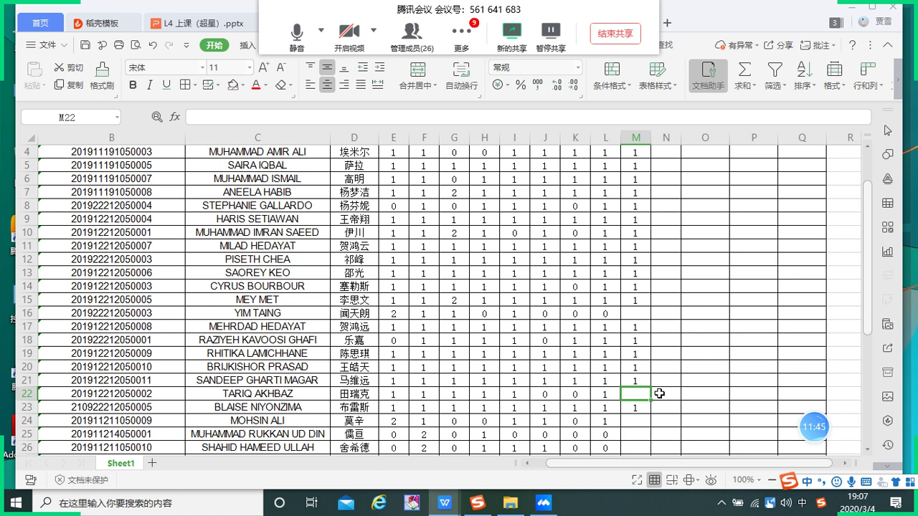
text(1)
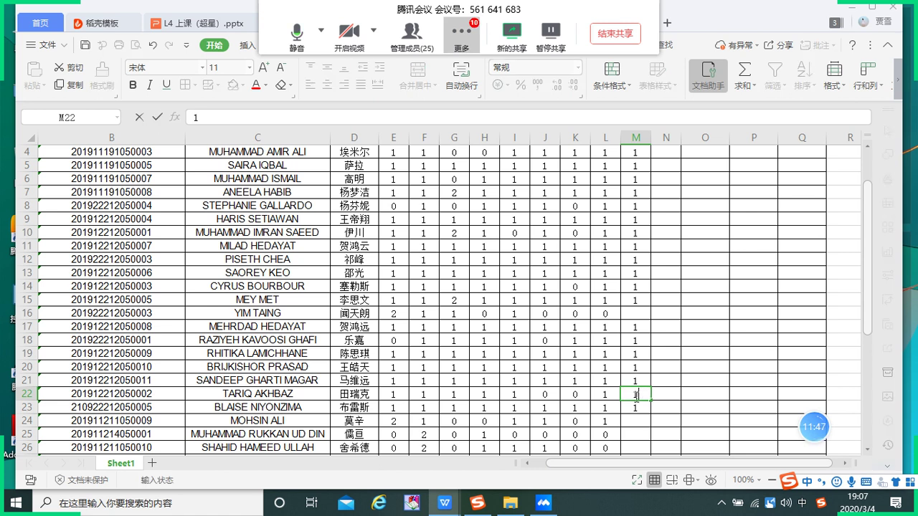
click(631, 424)
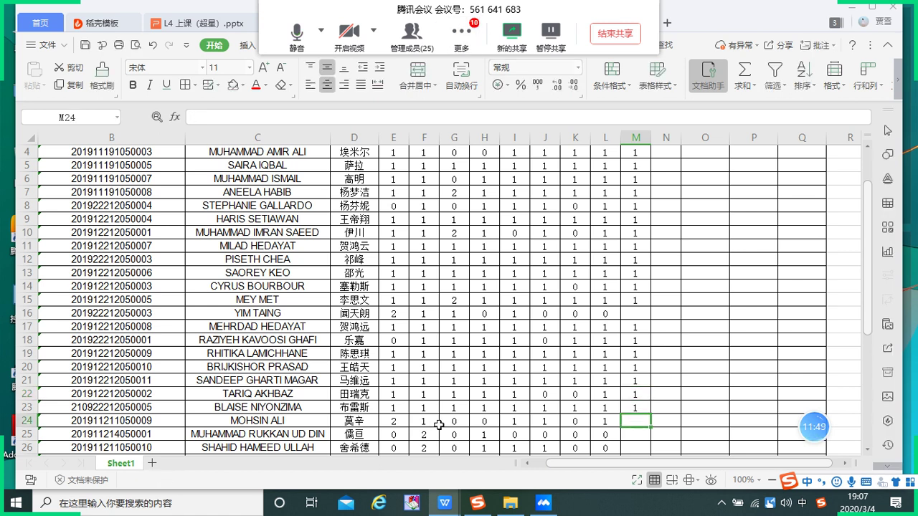
click(637, 438)
click(639, 421)
text(1)
scroll(644, 425, down, 1)
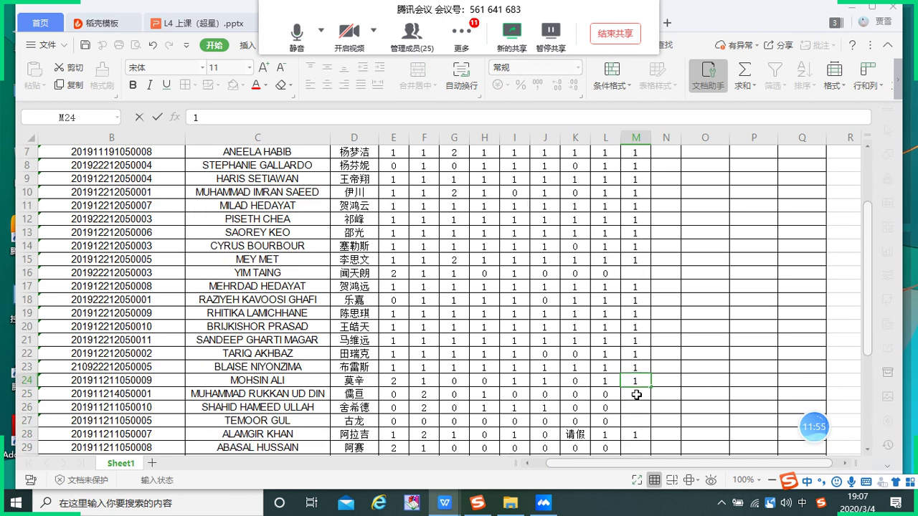
key(Return)
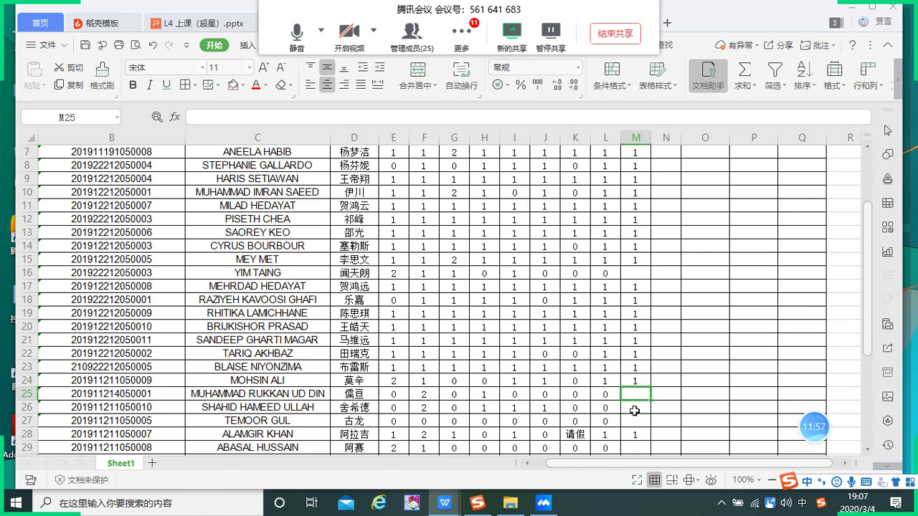
Call the skipped students in rows 26, 27, 29 and 31 to 33 again, leaving their 3.4 attendance cells blank.
click(635, 411)
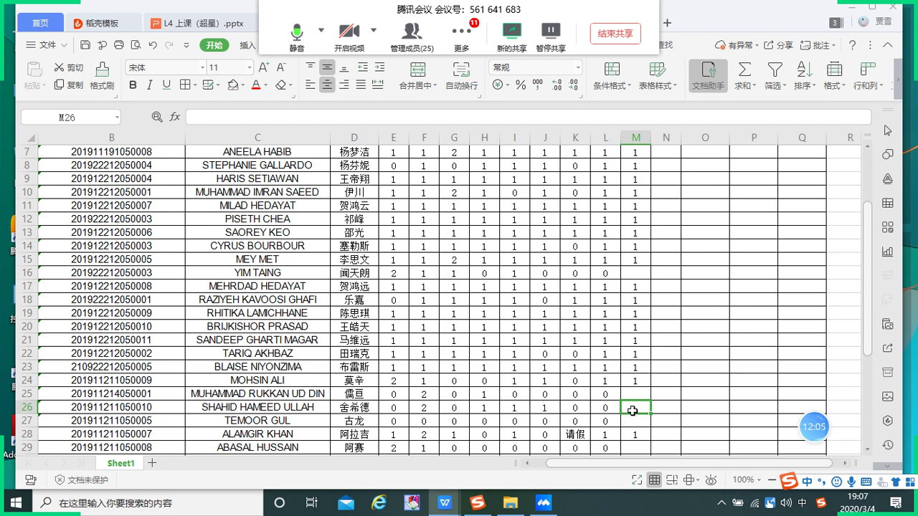
click(634, 423)
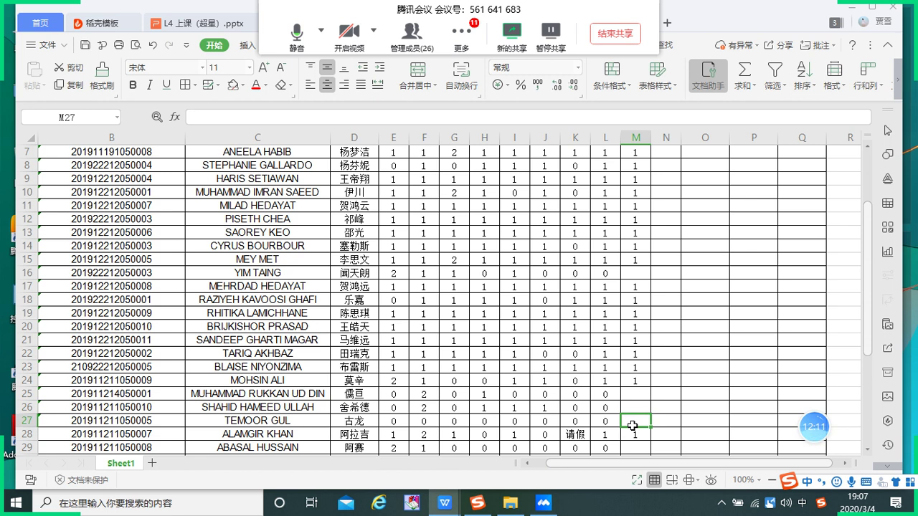
click(636, 448)
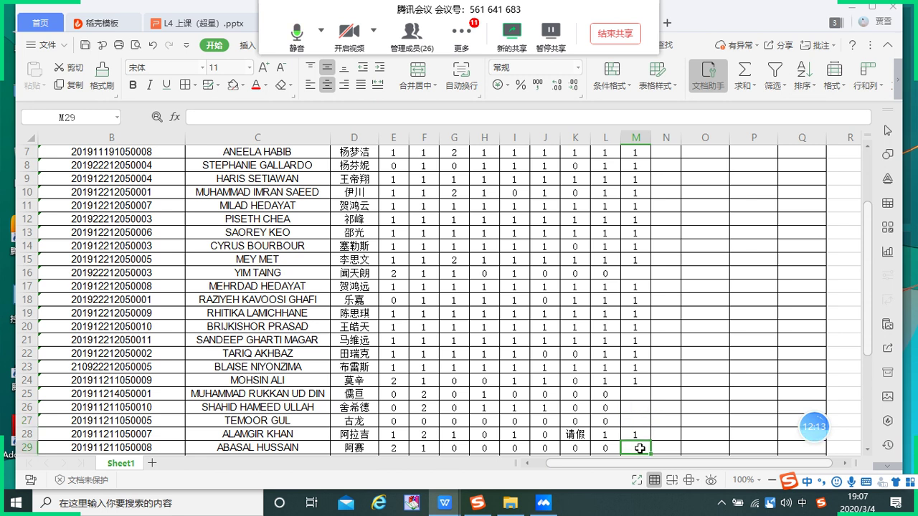
scroll(640, 449, down, 2)
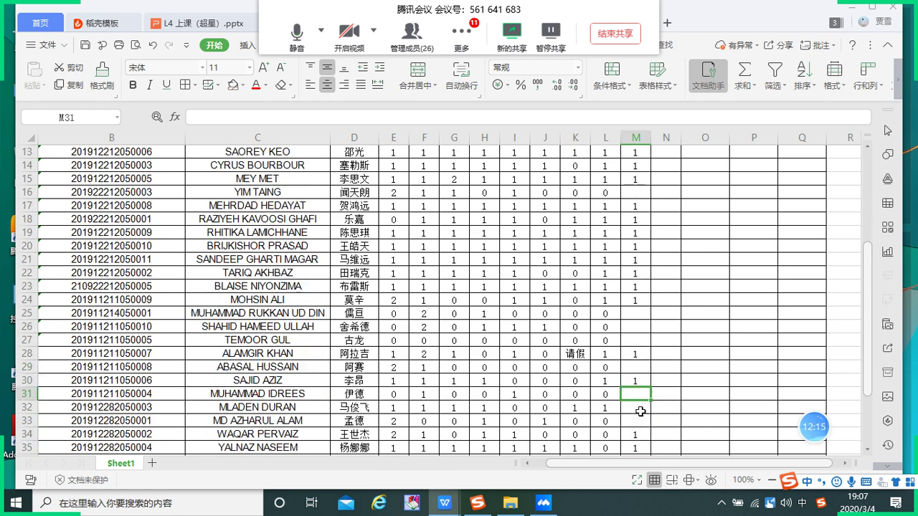
click(638, 409)
click(638, 423)
scroll(670, 419, down, 2)
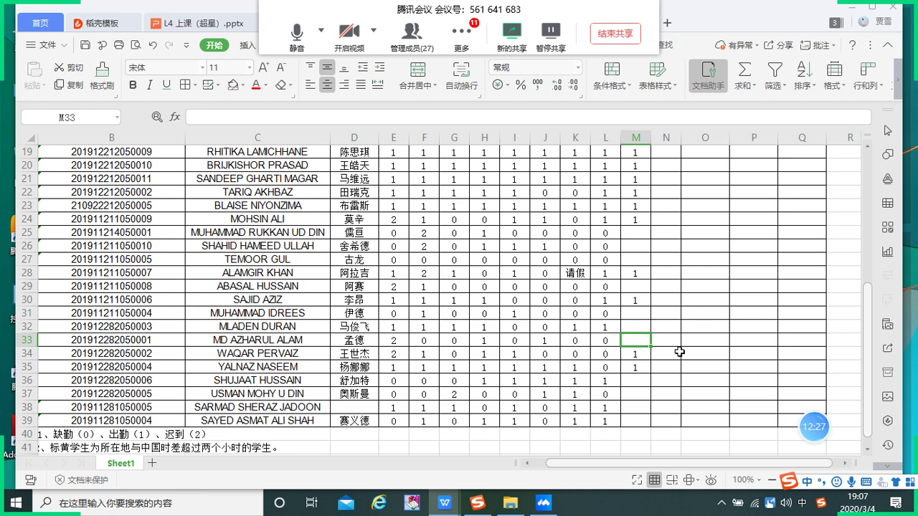
Review the whole 3.4 attendance column from the first student to the last for entries and remaining blanks.
scroll(680, 352, up, 5)
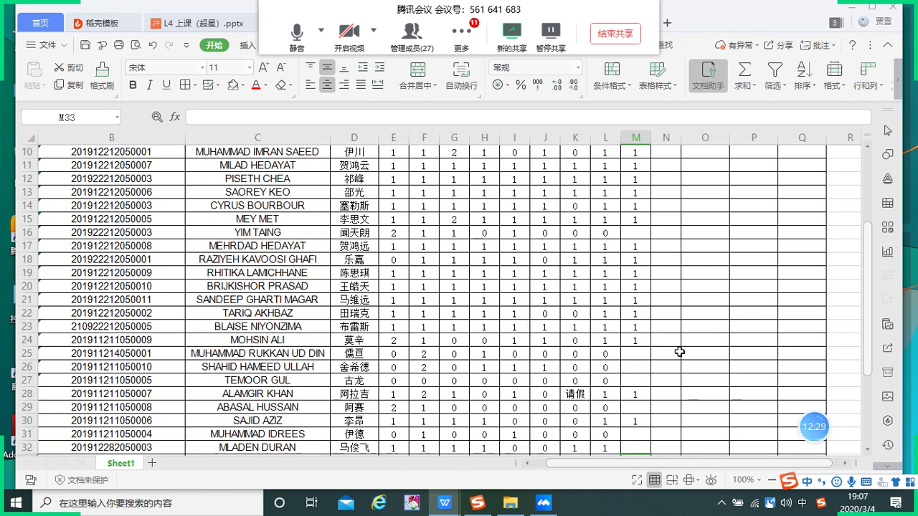
scroll(680, 353, up, 1)
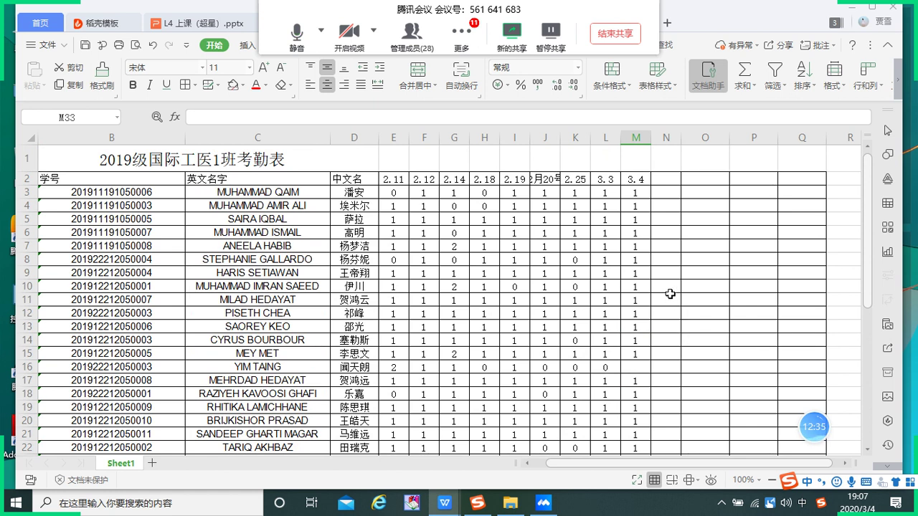
scroll(670, 294, down, 6)
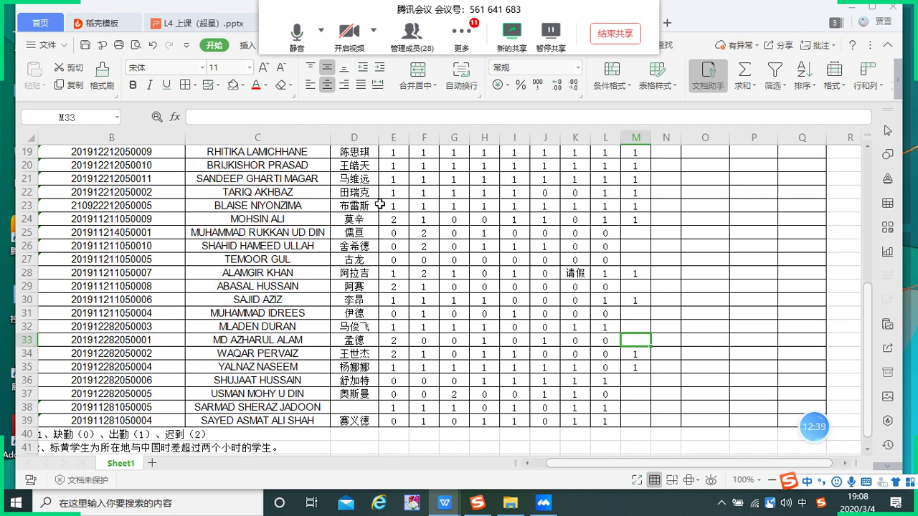
scroll(717, 291, up, 2)
scroll(719, 294, up, 4)
scroll(706, 284, down, 2)
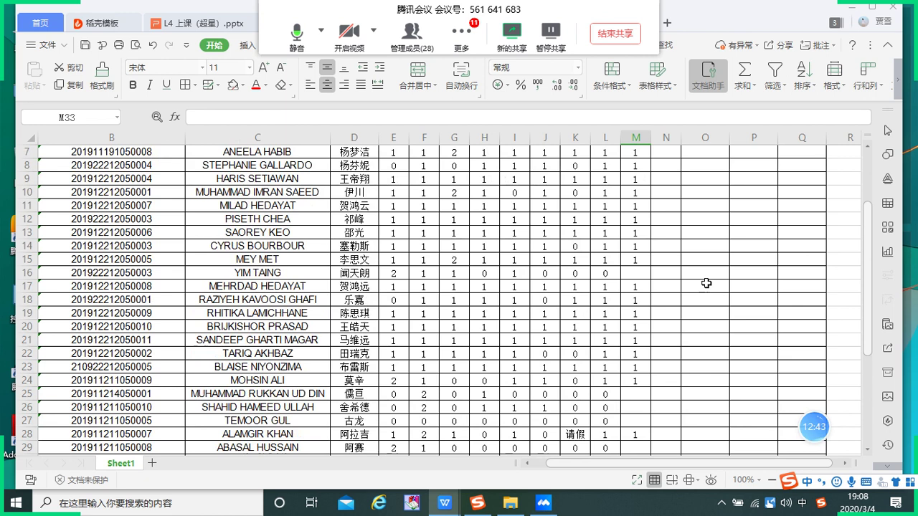
scroll(706, 283, down, 2)
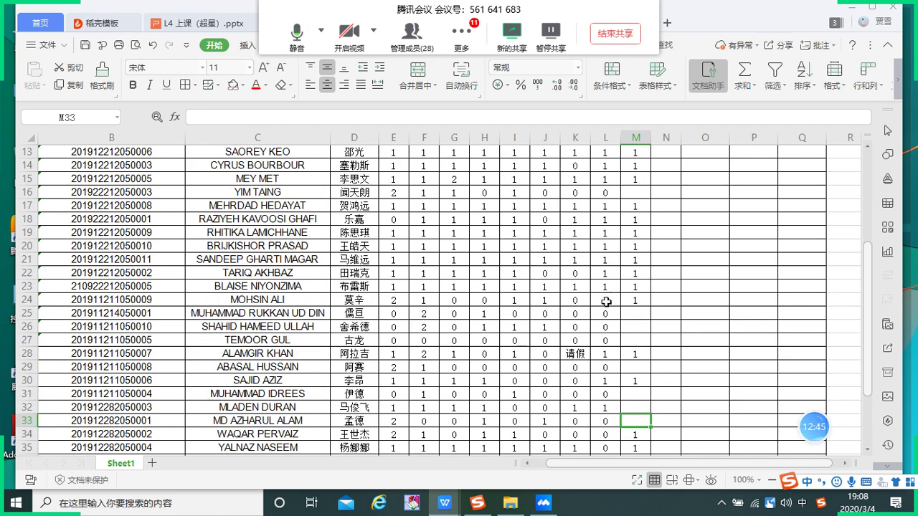
scroll(719, 263, down, 4)
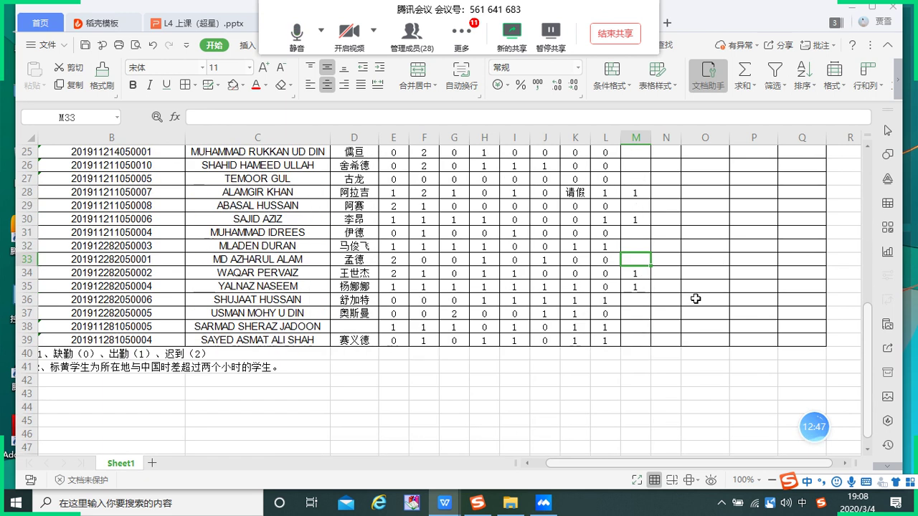
Recheck the last four students from row 39 up to row 36, leaving M36 to M39 blank.
click(636, 341)
click(639, 328)
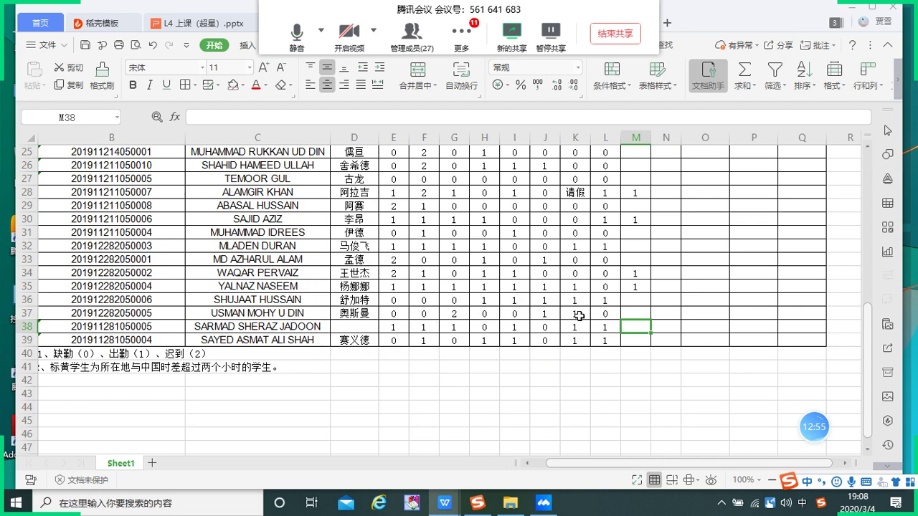
click(635, 314)
click(641, 301)
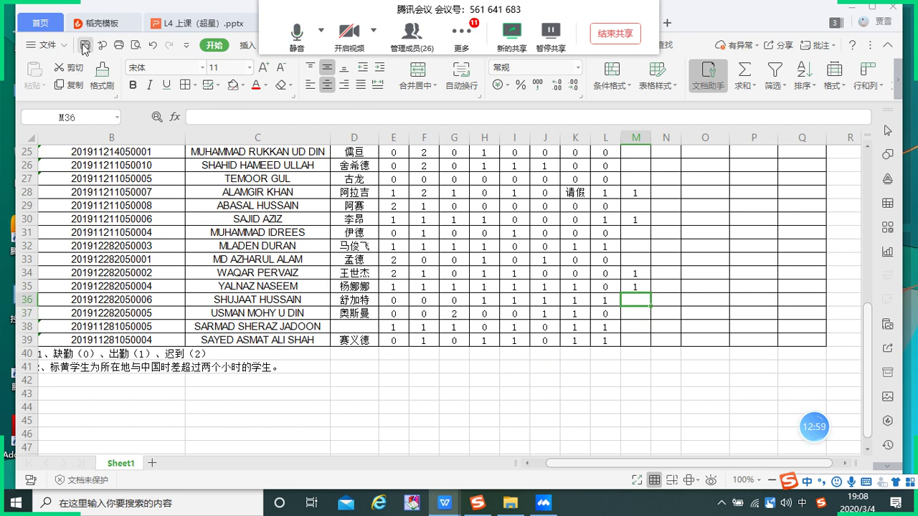
Switch to the L4 上课（超星）.pptx presentation, read back through the meeting chat messages, and minimize the chat.
click(184, 27)
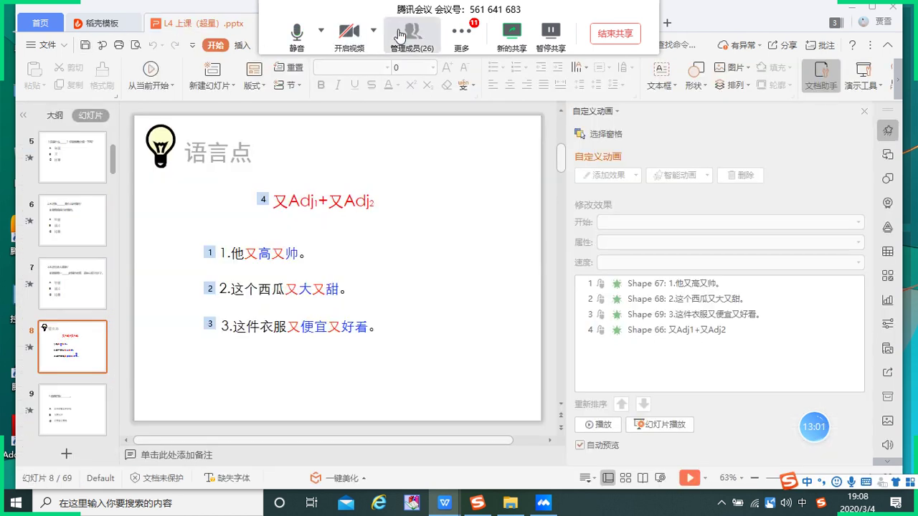
click(460, 35)
click(472, 84)
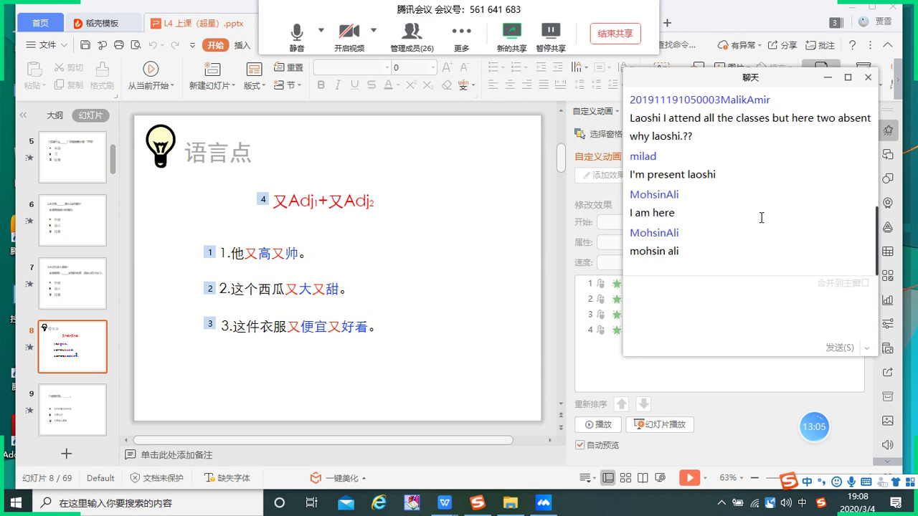
scroll(762, 218, up, 1)
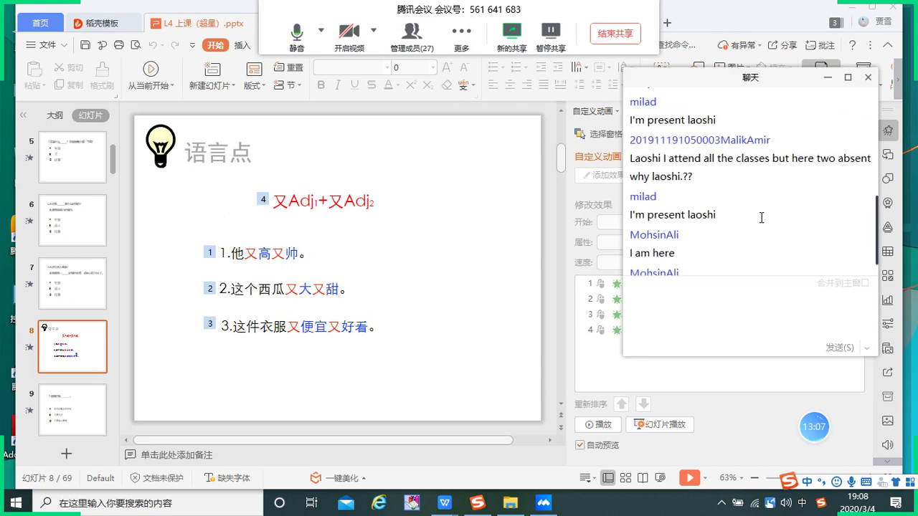
scroll(762, 217, up, 1)
scroll(762, 218, up, 5)
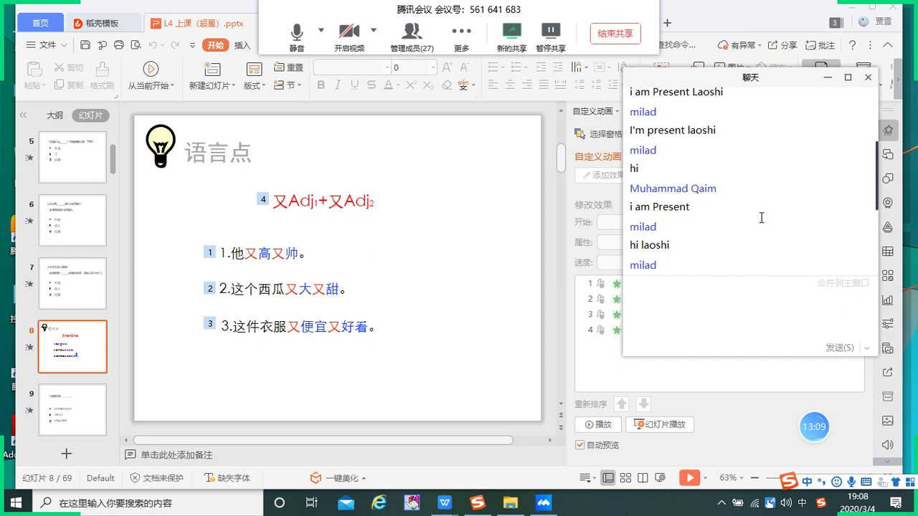
scroll(762, 217, up, 3)
click(827, 77)
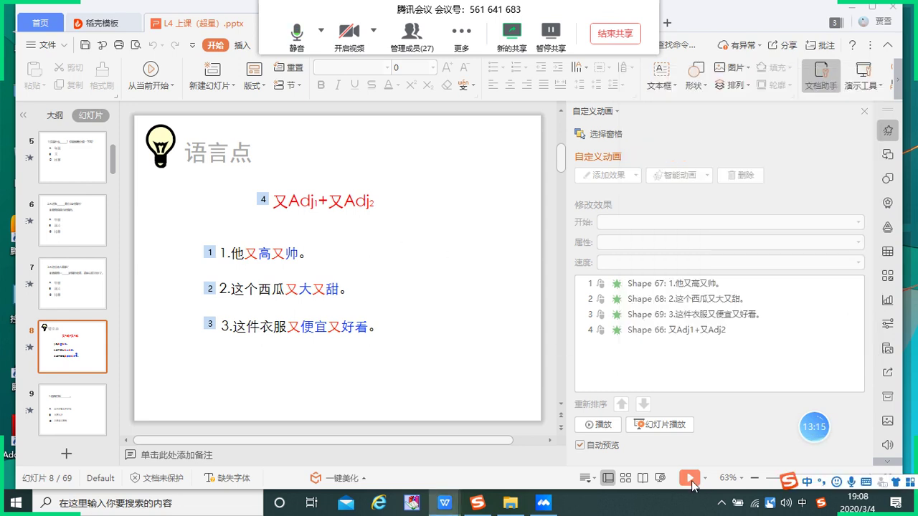
Start the slide show at the 第四课 title slide and advance past the 热身 warm-up to the 词汇 vocabulary slide.
key(shift+F5)
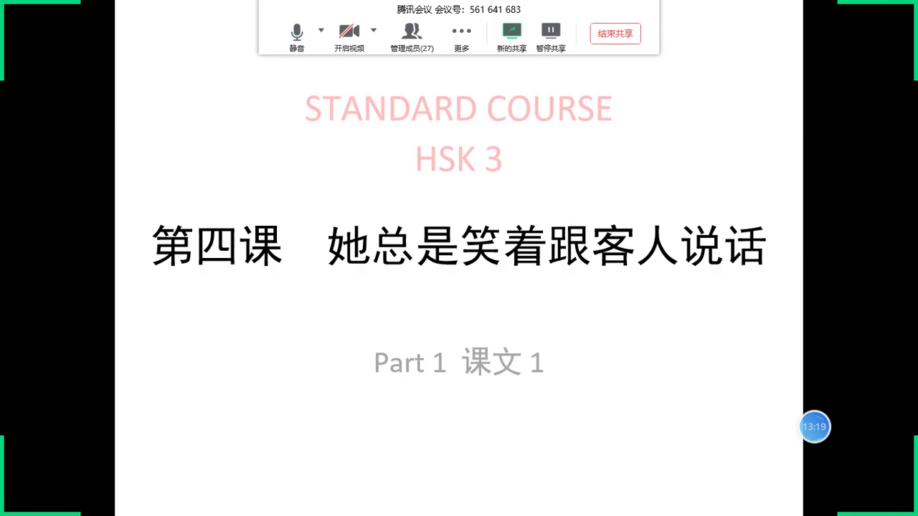
key(Right)
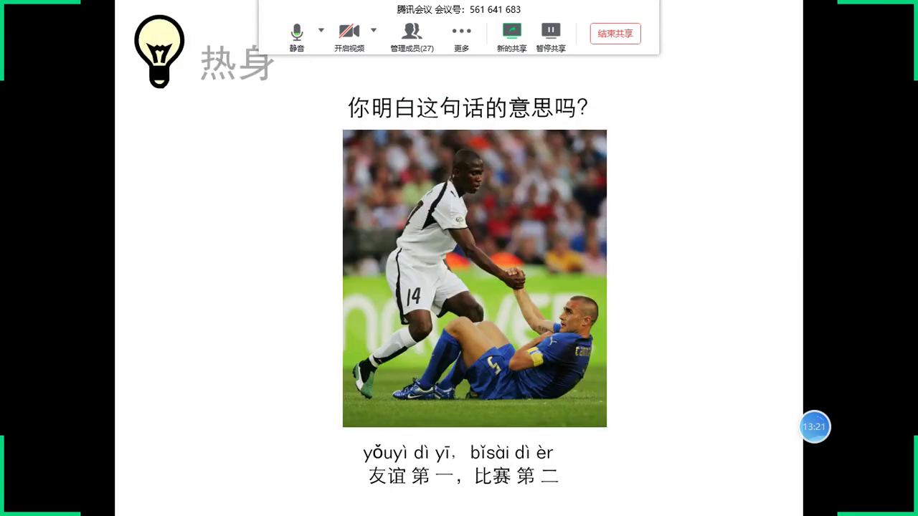
key(Right)
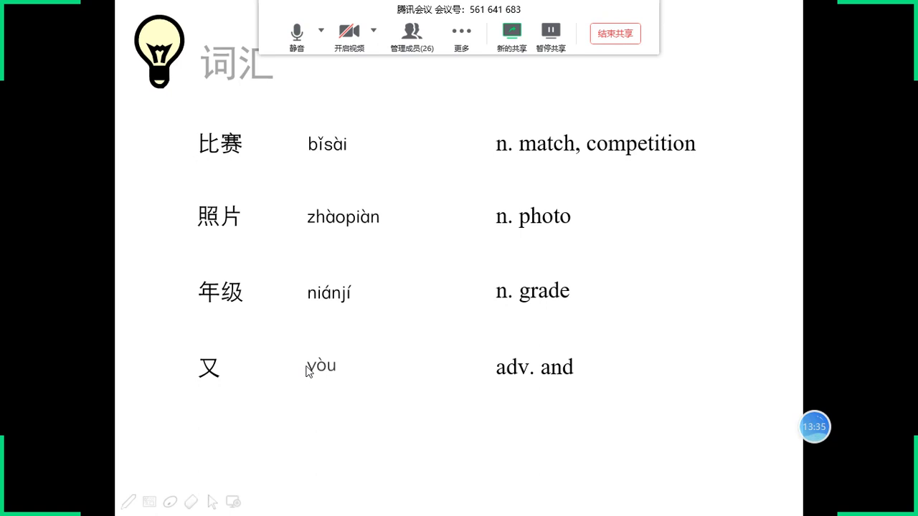
Advance the slide show through the vocabulary exercises and the 又Adj1+又Adj2 grammar and exercise slides to the 着 example sentences.
click(288, 320)
click(288, 320)
click(288, 321)
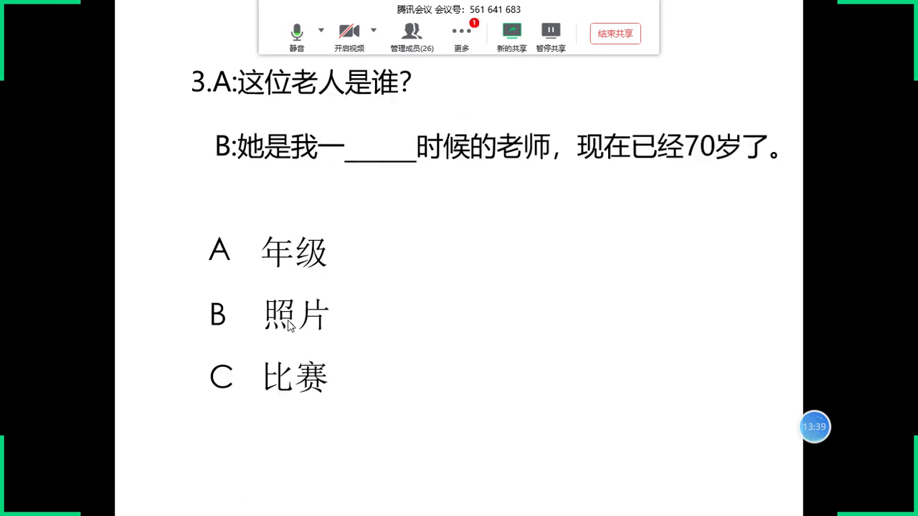
click(290, 326)
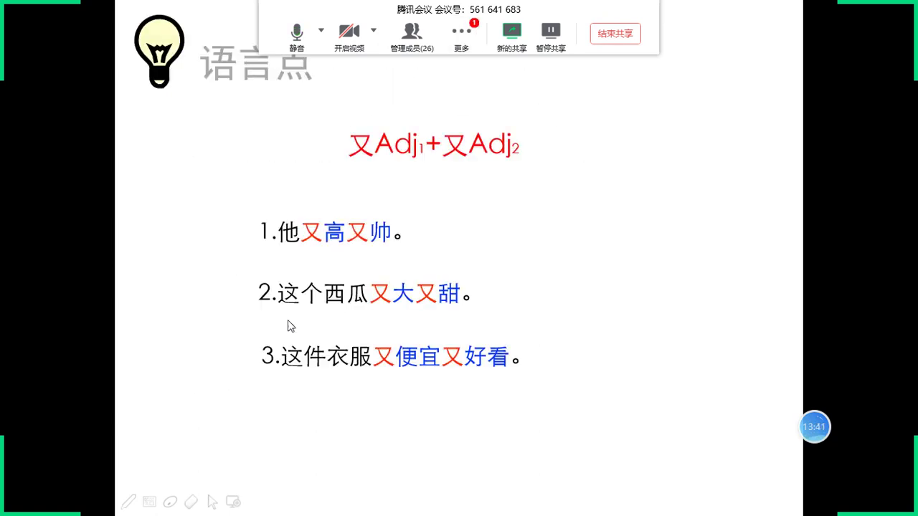
click(504, 357)
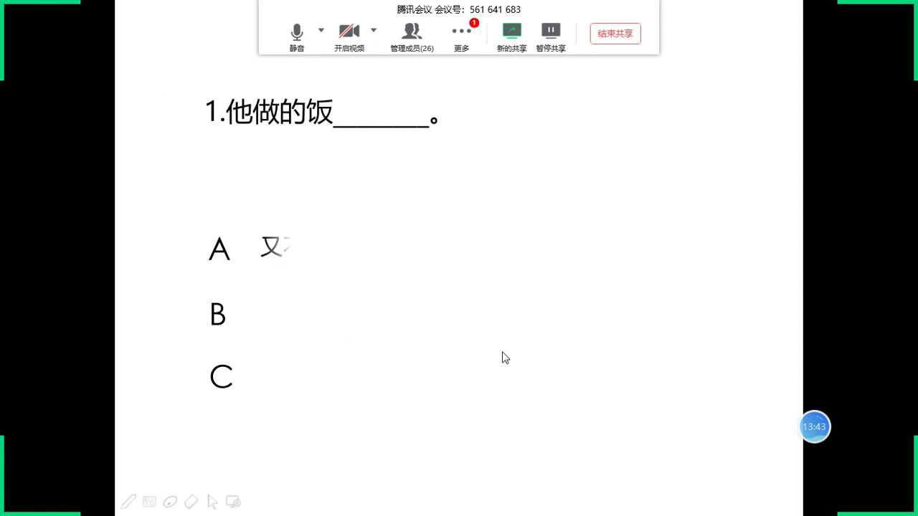
click(505, 357)
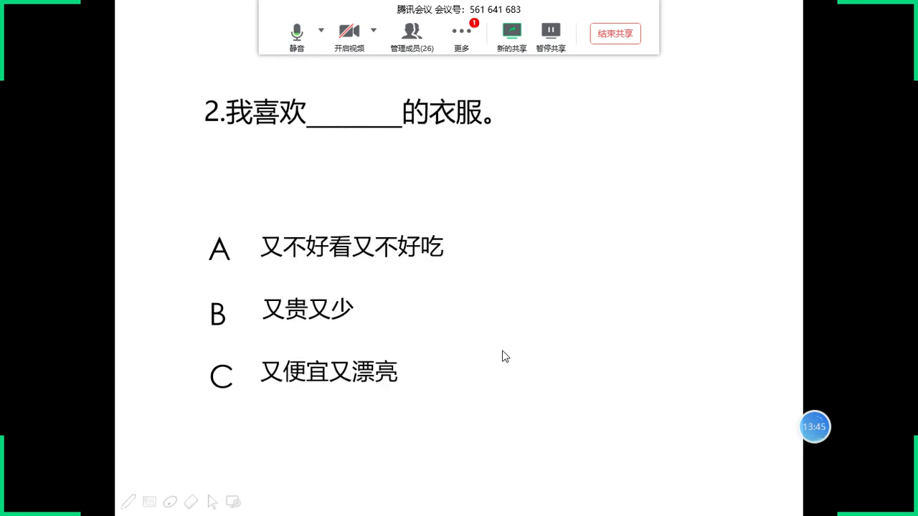
click(505, 356)
click(505, 357)
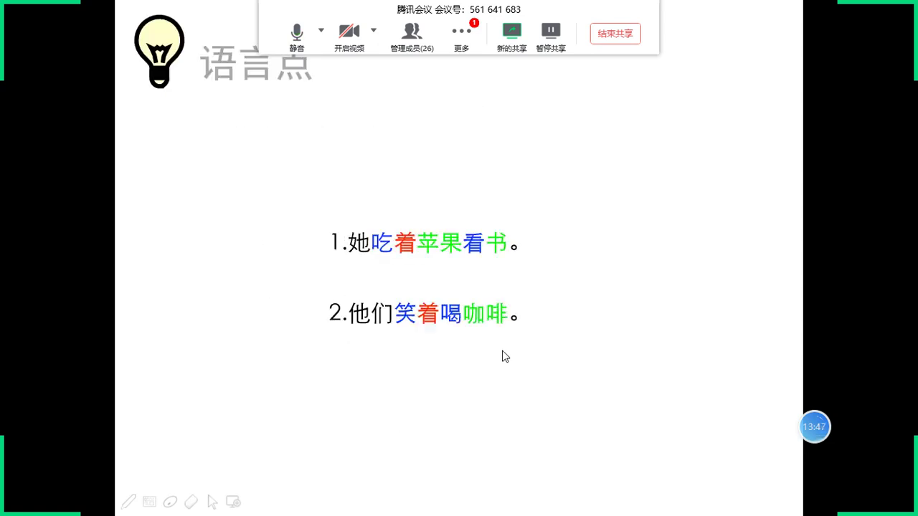
Advance the slide show to reveal the third 着 example sentence and the V1着(O1)+V2(O2) pattern.
click(505, 356)
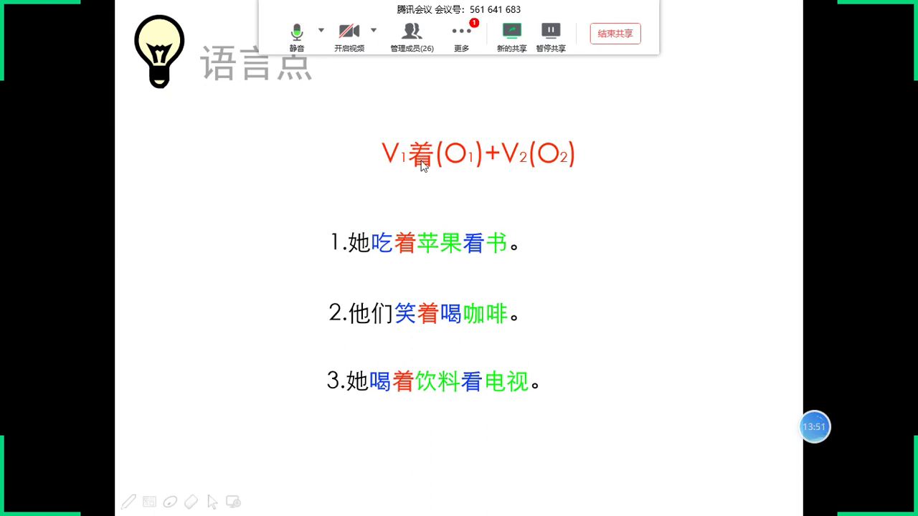
Open the meeting chat, find the example sentence 我的朋友总是听着音乐吃饭。 among the earlier messages, and highlight 吃饭 in it.
click(462, 39)
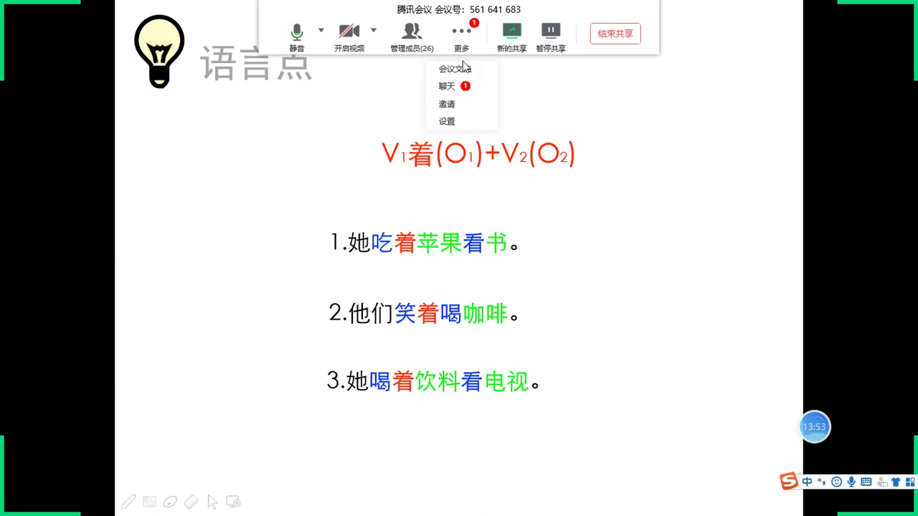
click(459, 82)
scroll(770, 199, up, 10)
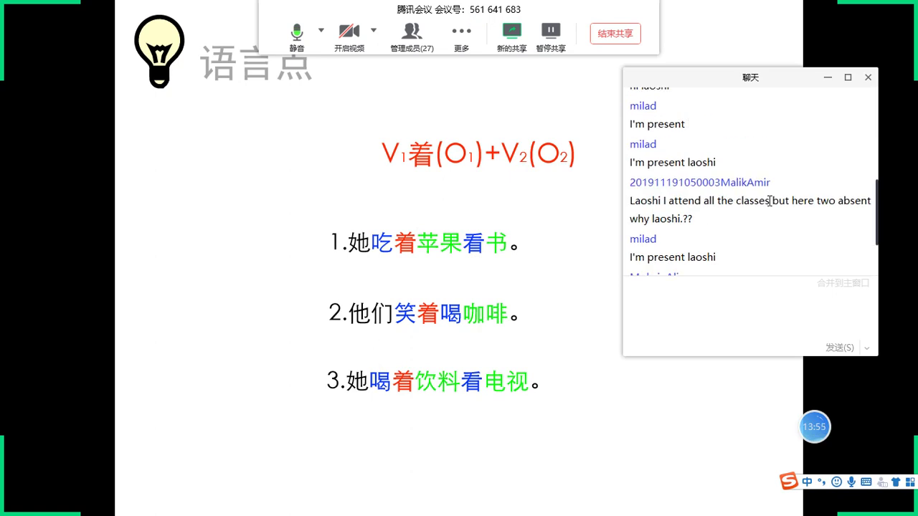
scroll(770, 200, up, 1)
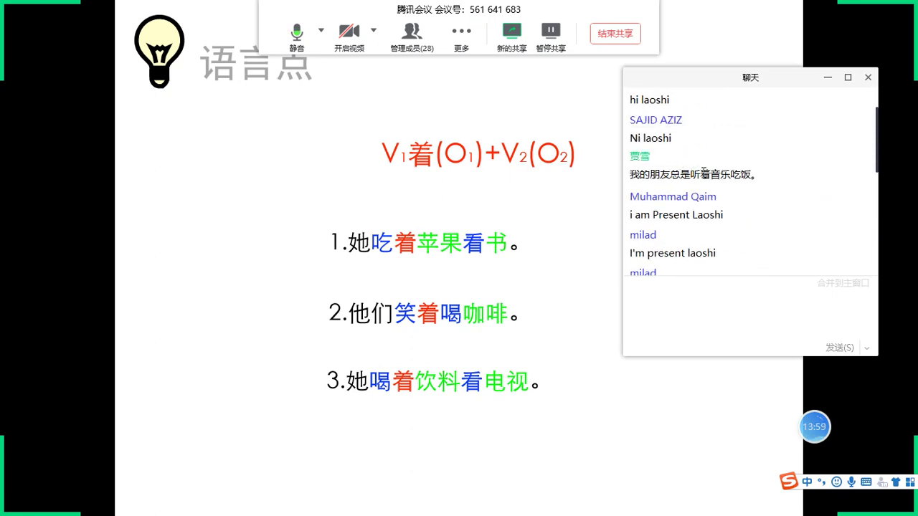
drag(692, 173, 756, 173)
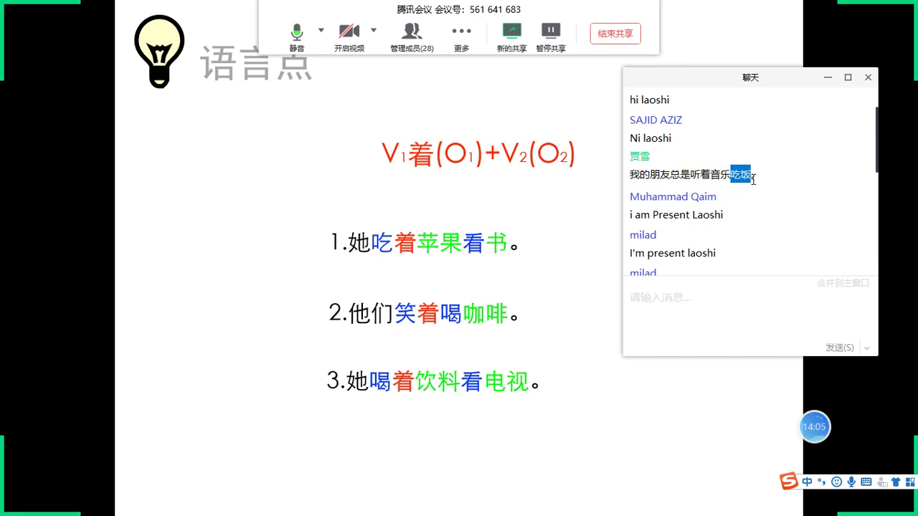
drag(692, 174, 756, 175)
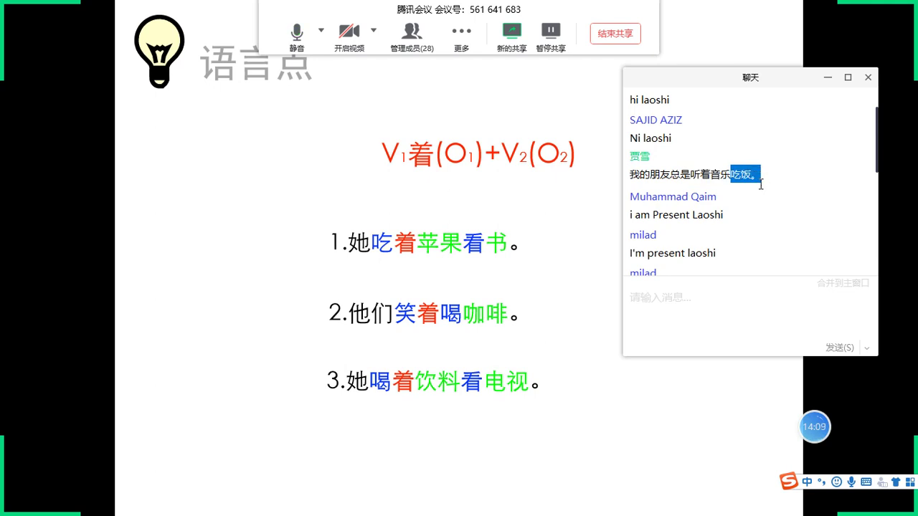